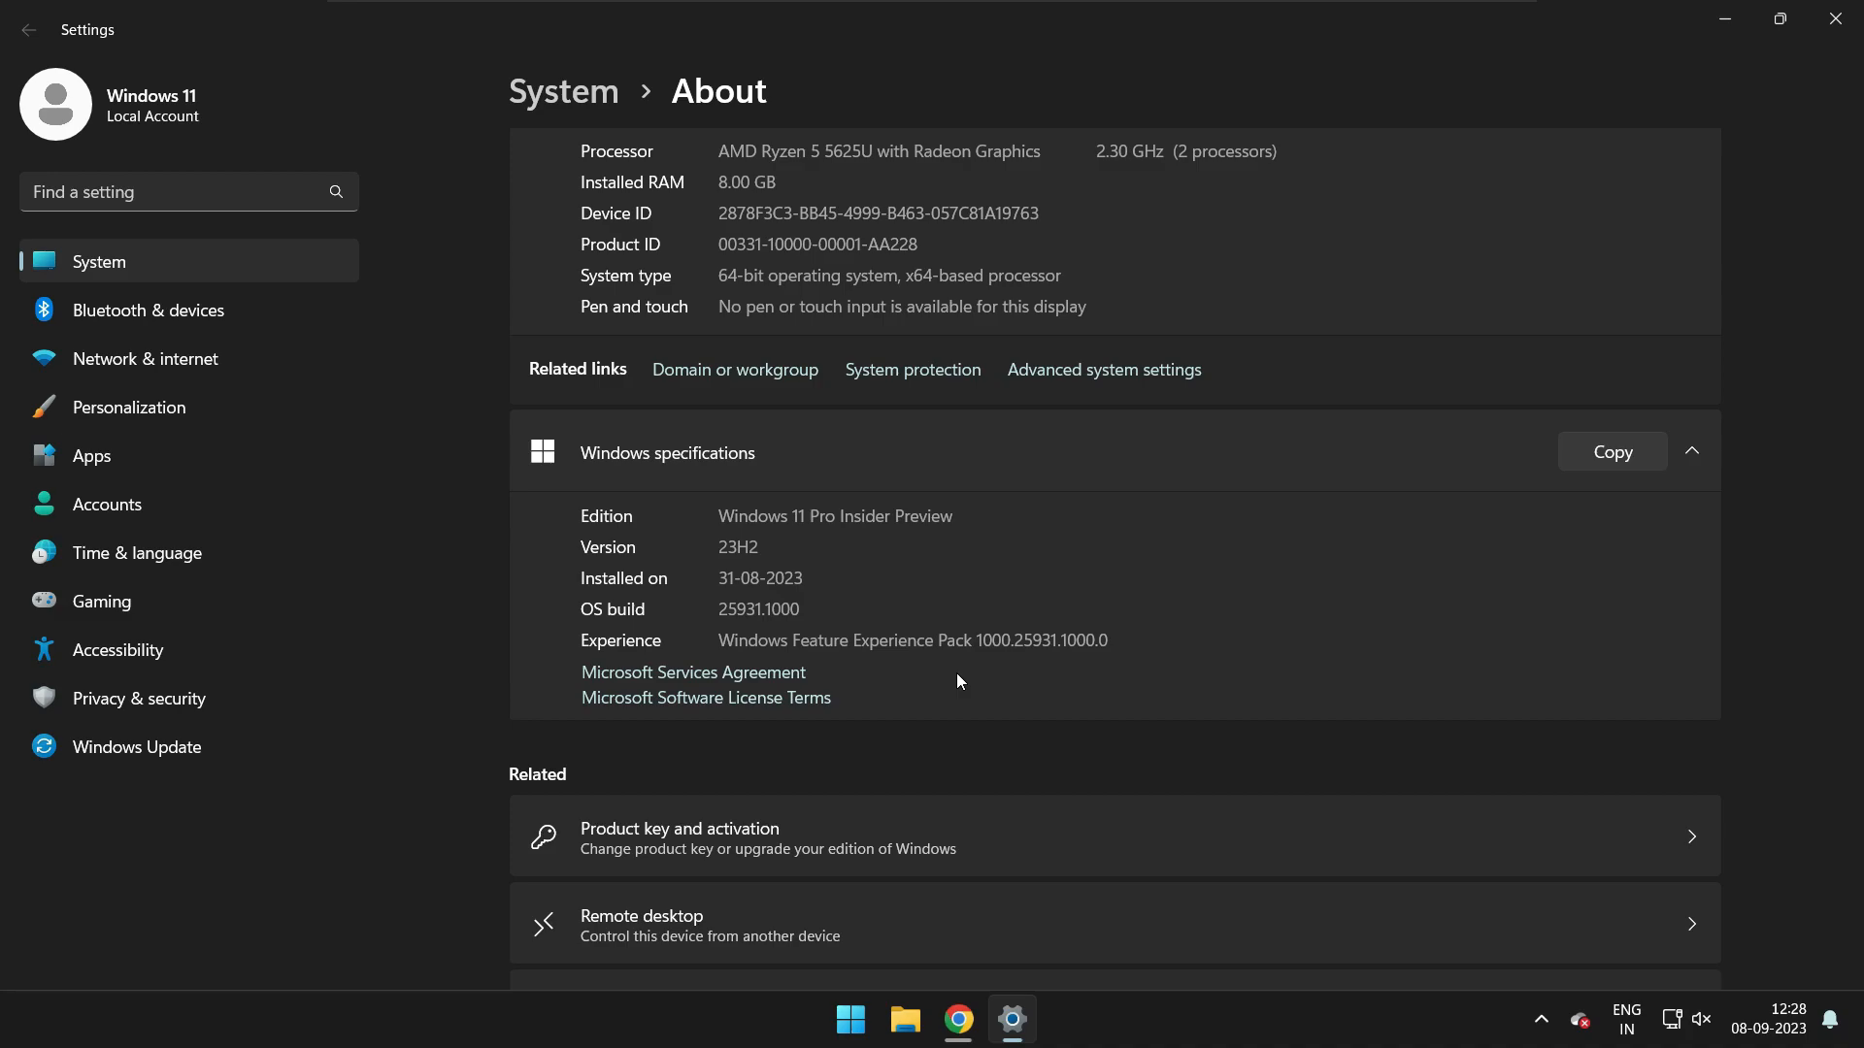
scroll(1202, 728, down, 2)
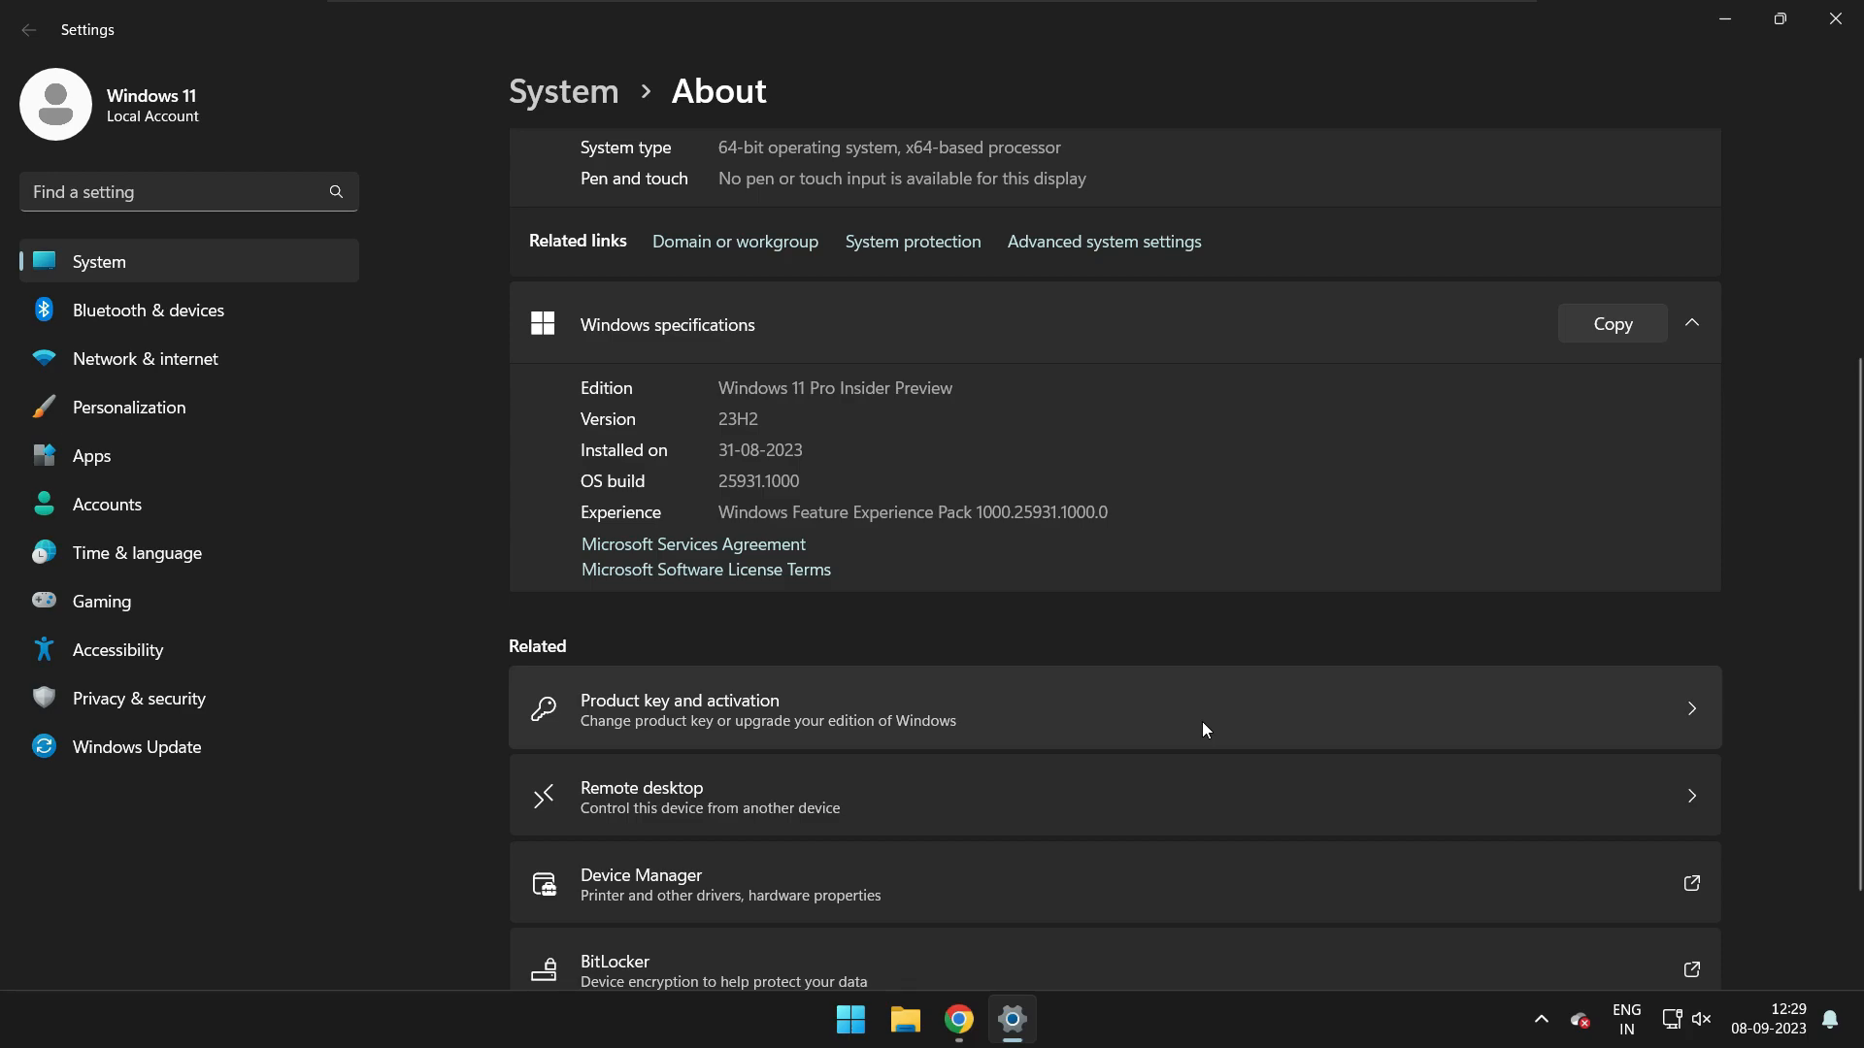
scroll(1202, 722, up, 4)
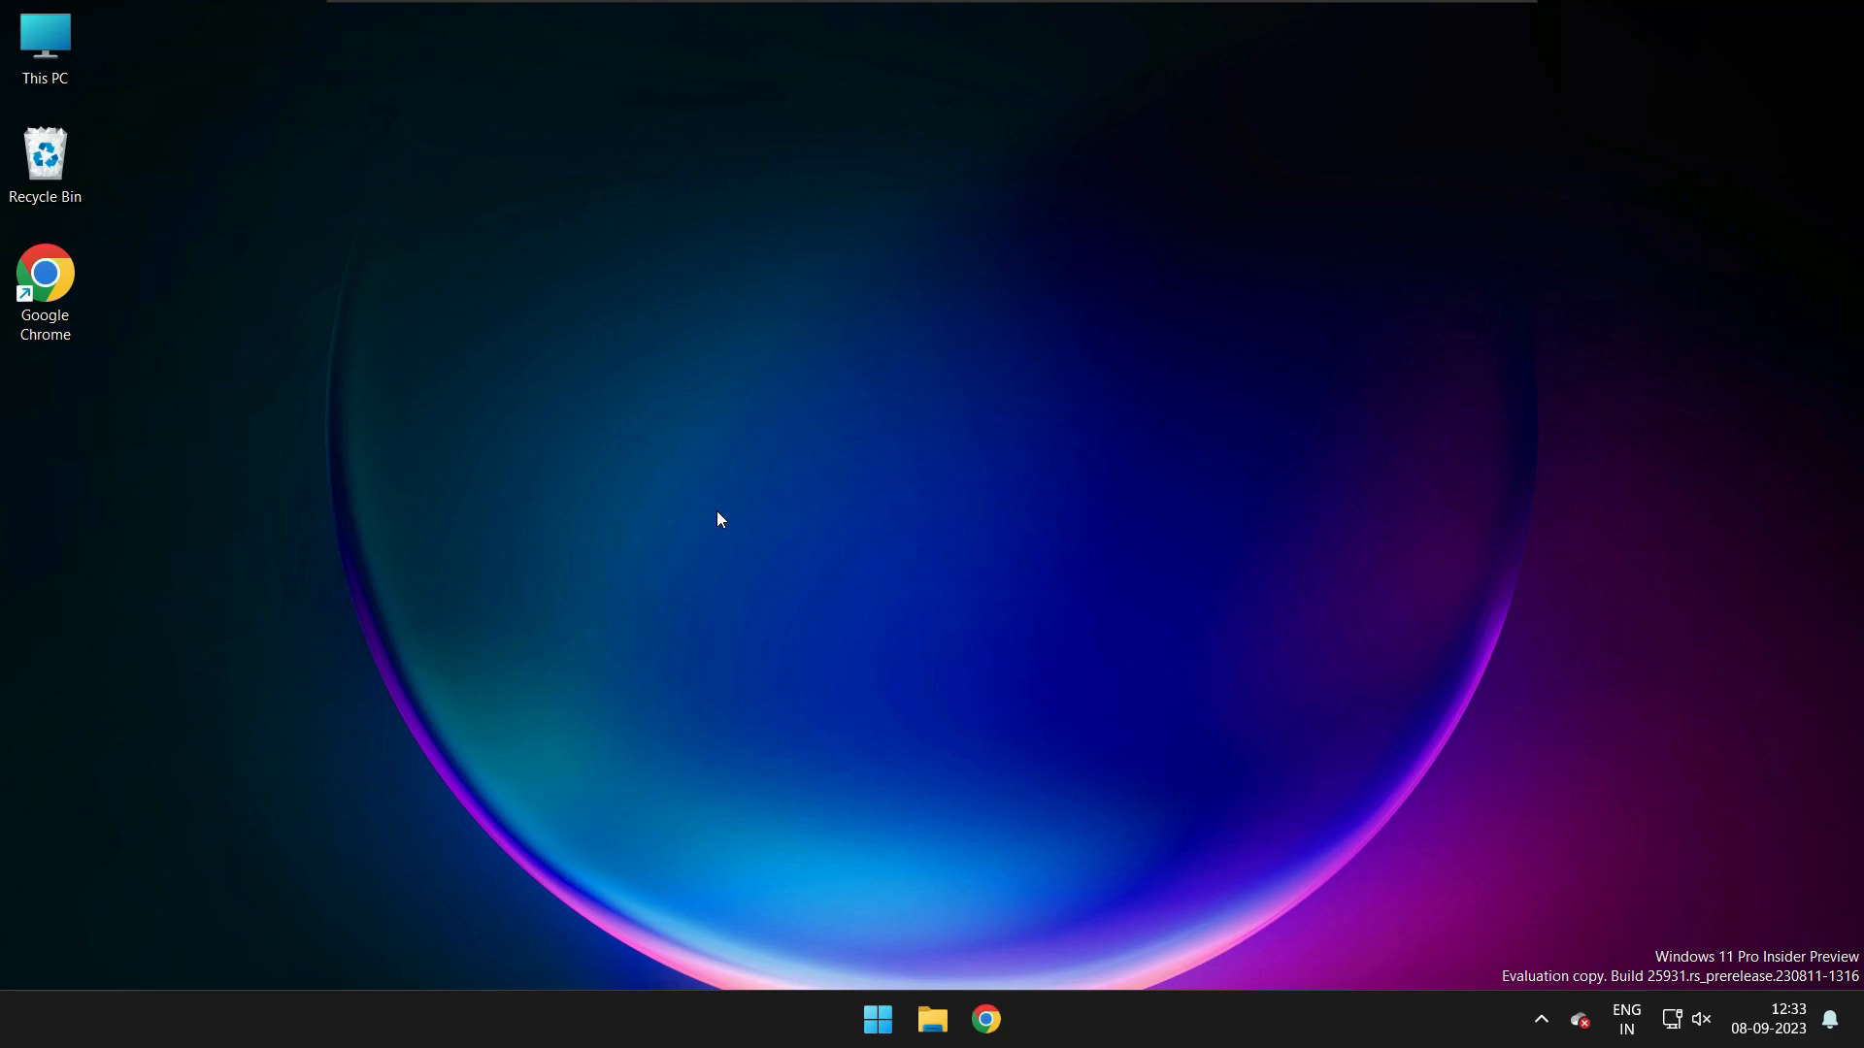
- Switch to Google Chrome, search for "windows 10 download" and open Microsoft's Download Windows 10 page
key(super)
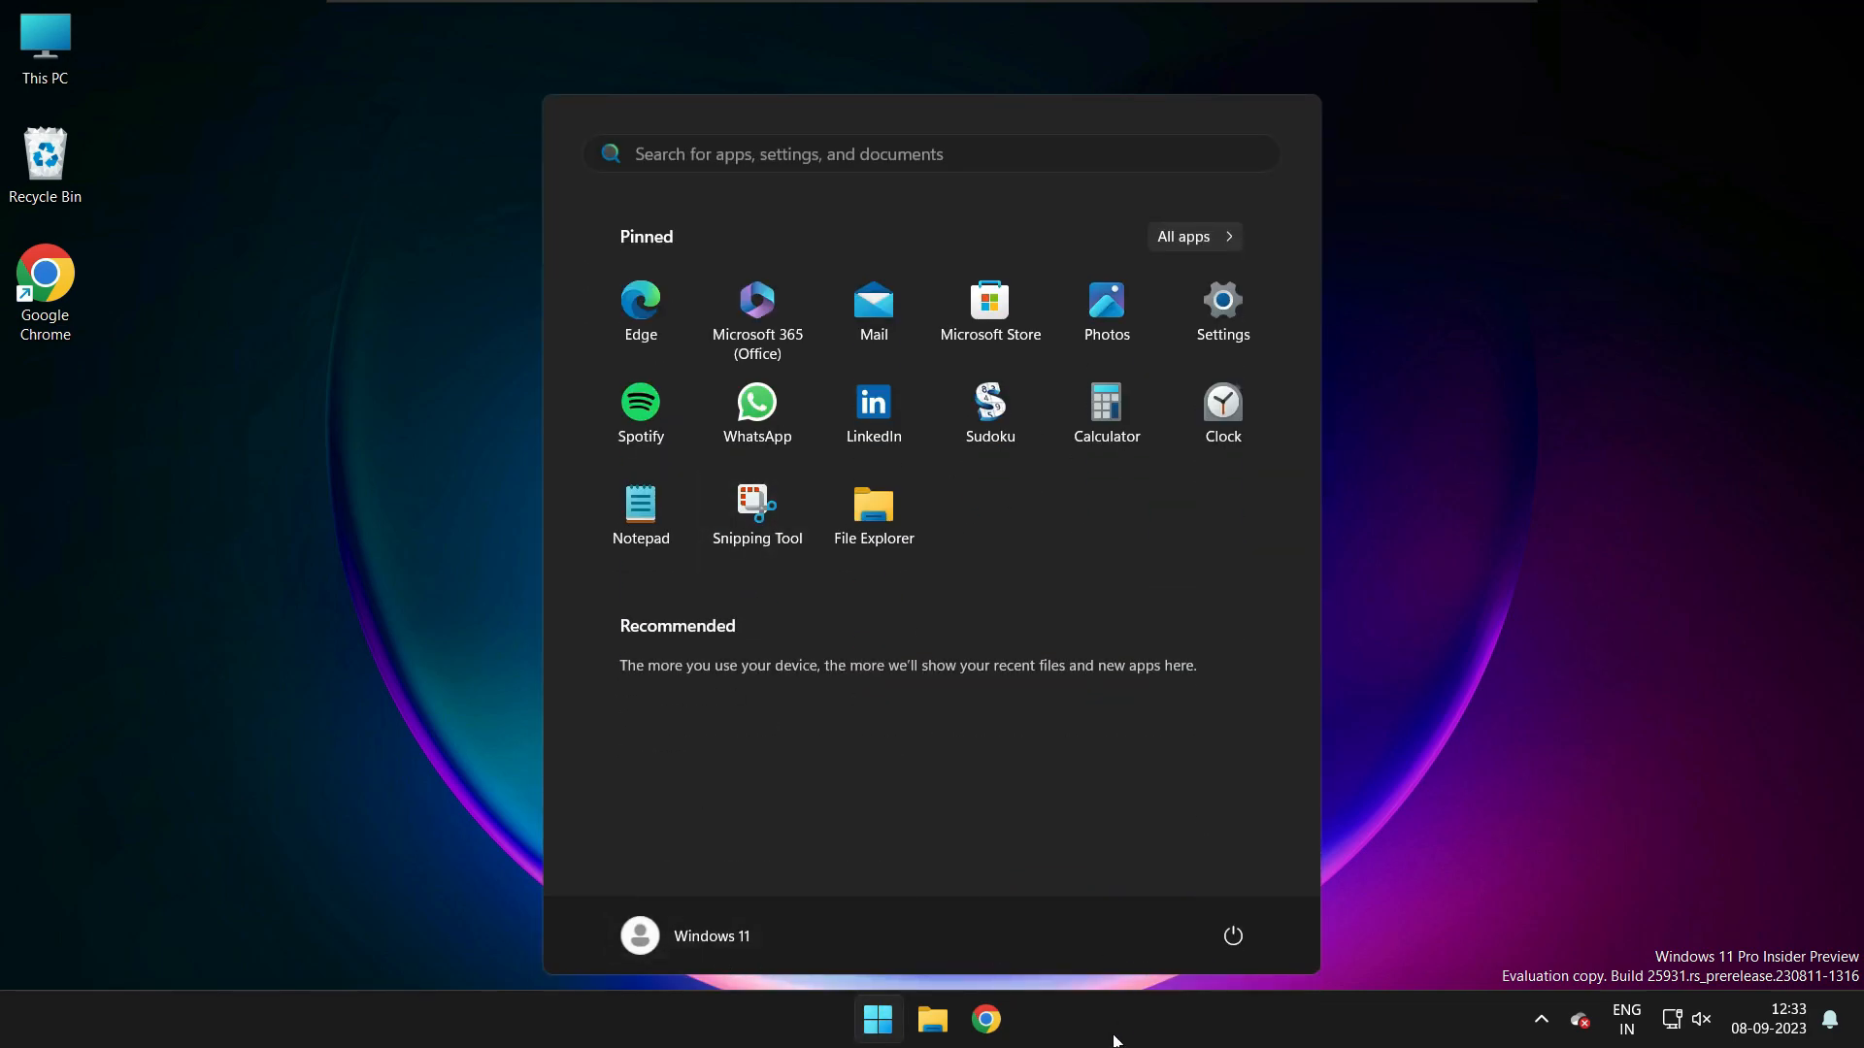
click(986, 1019)
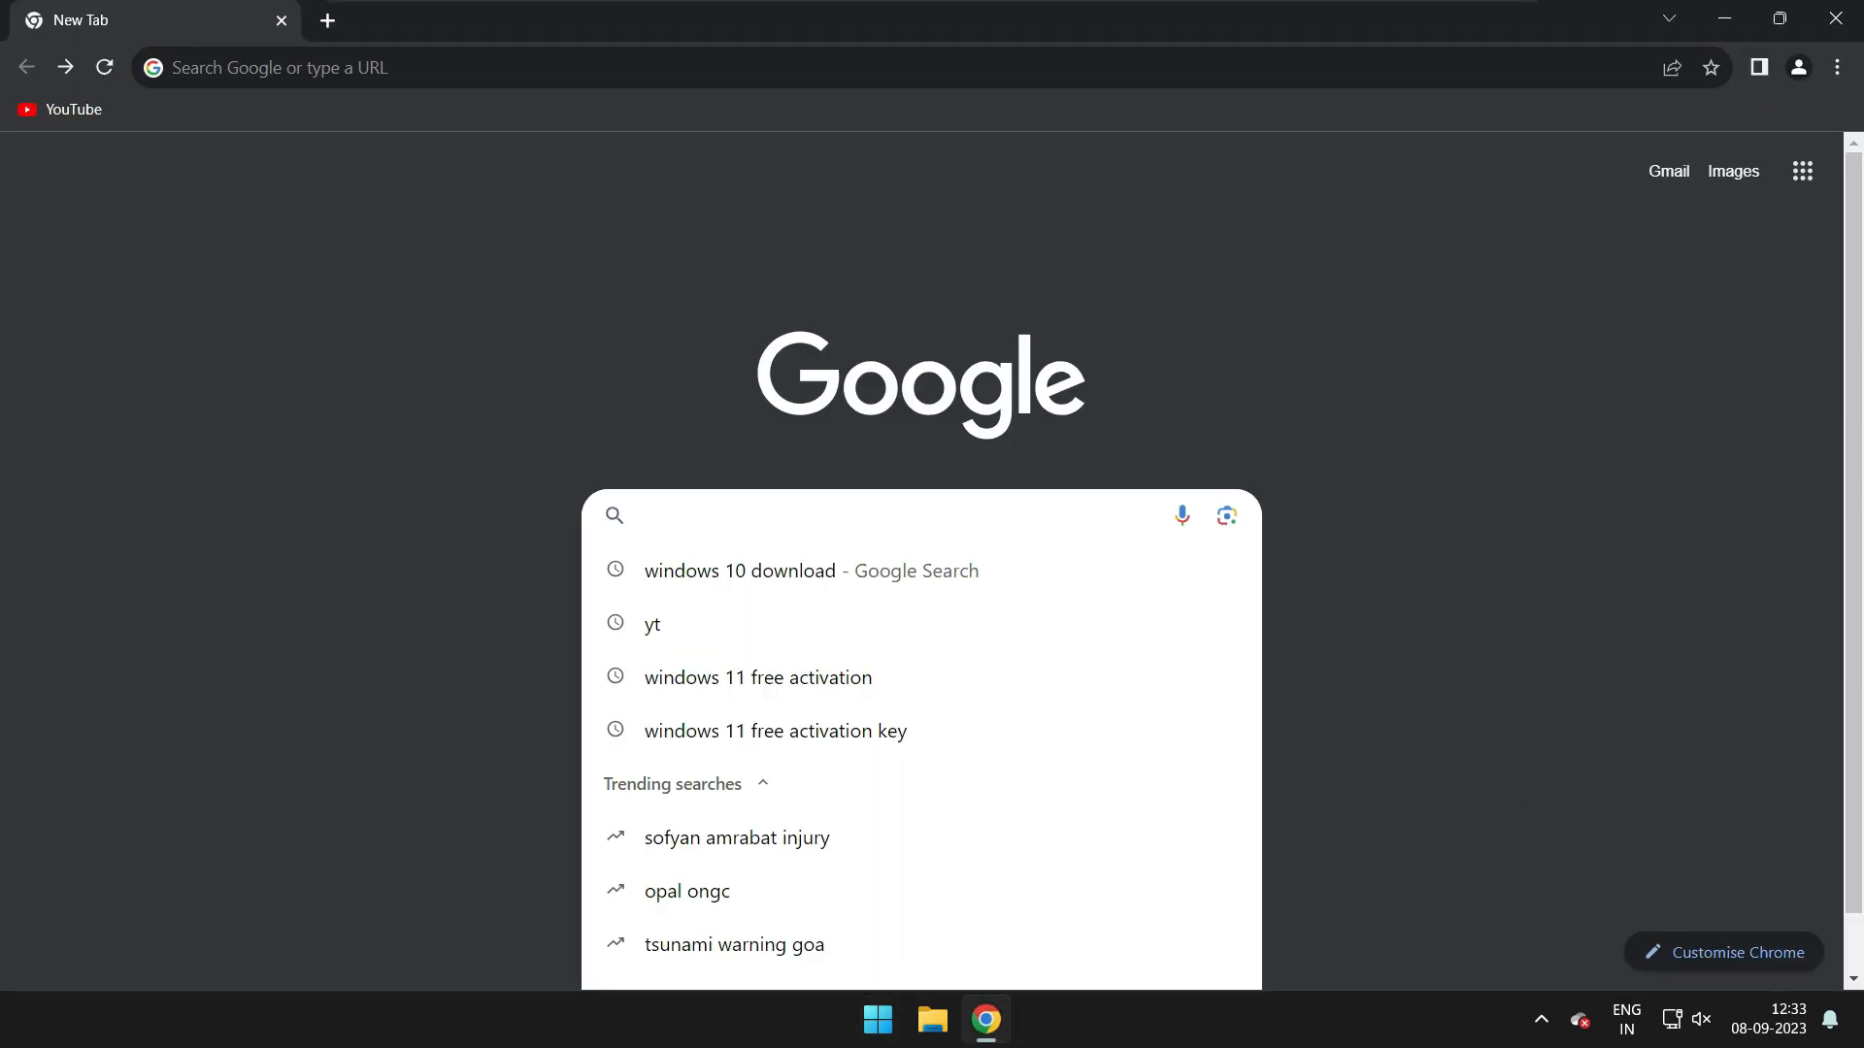
text(win)
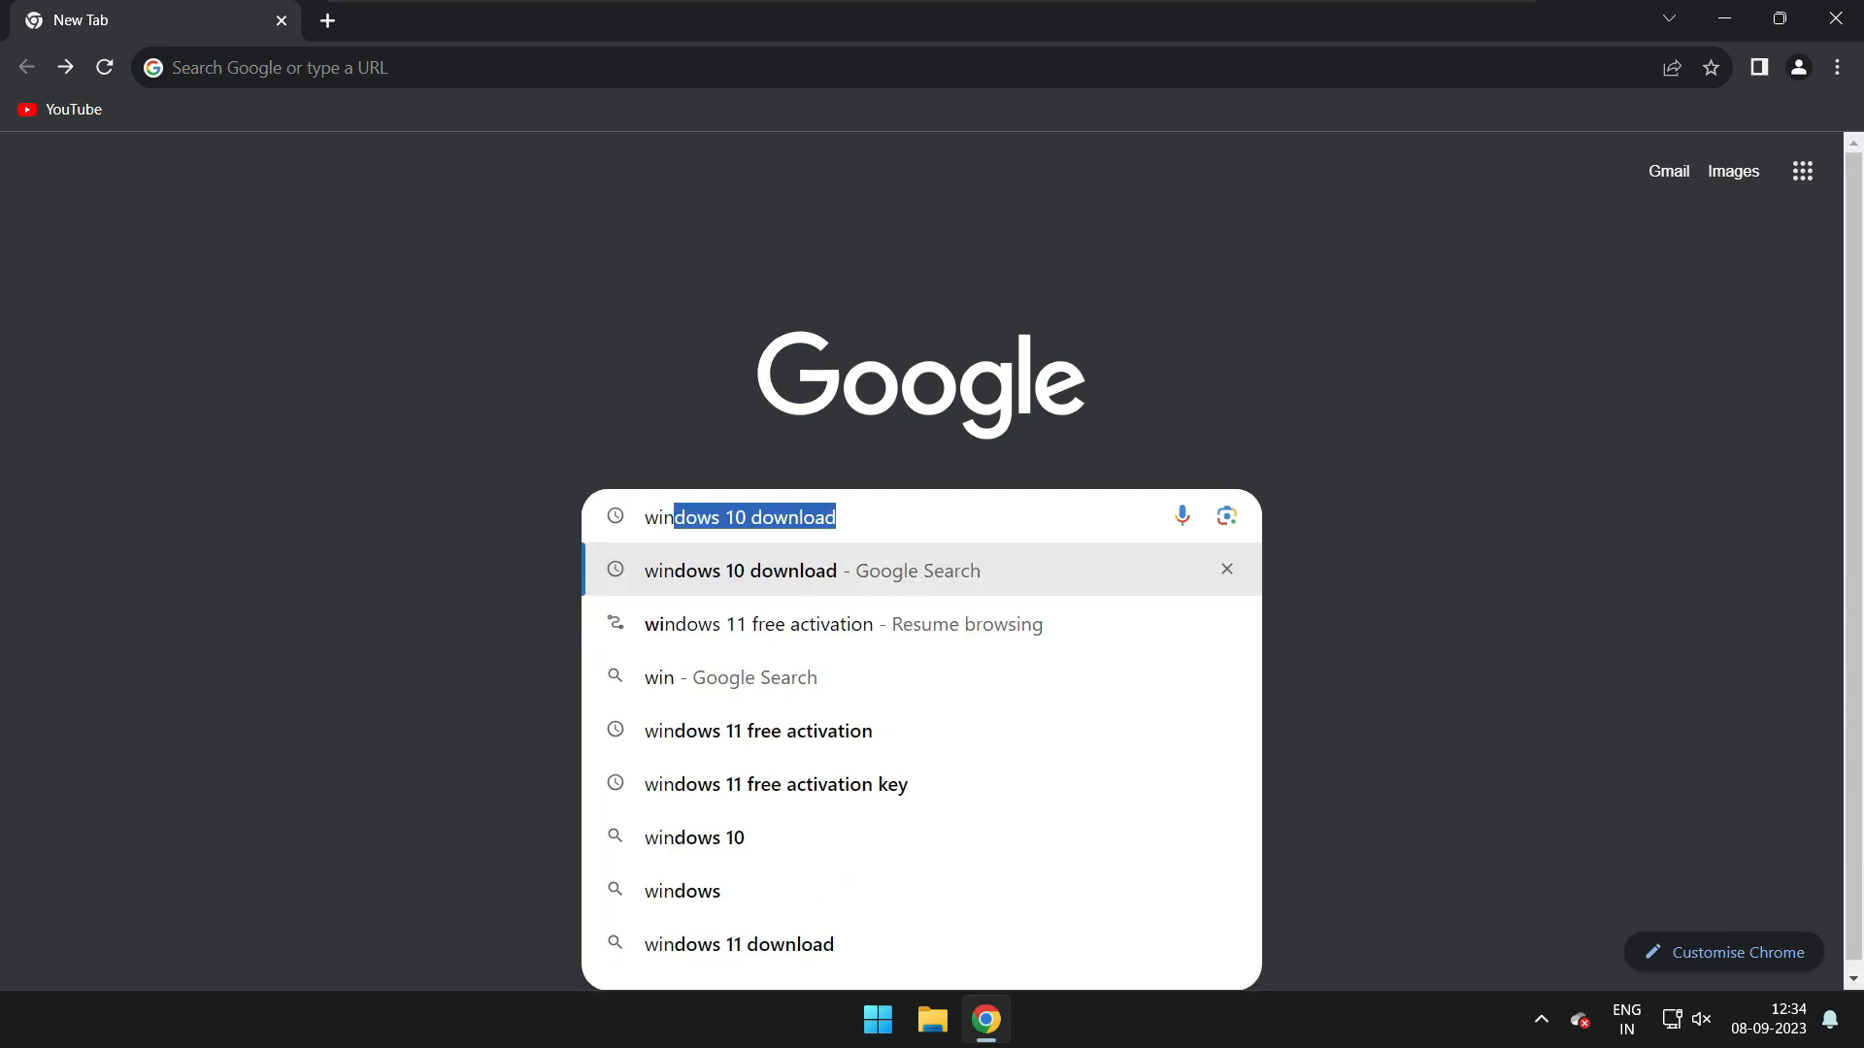
key(Return)
click(492, 409)
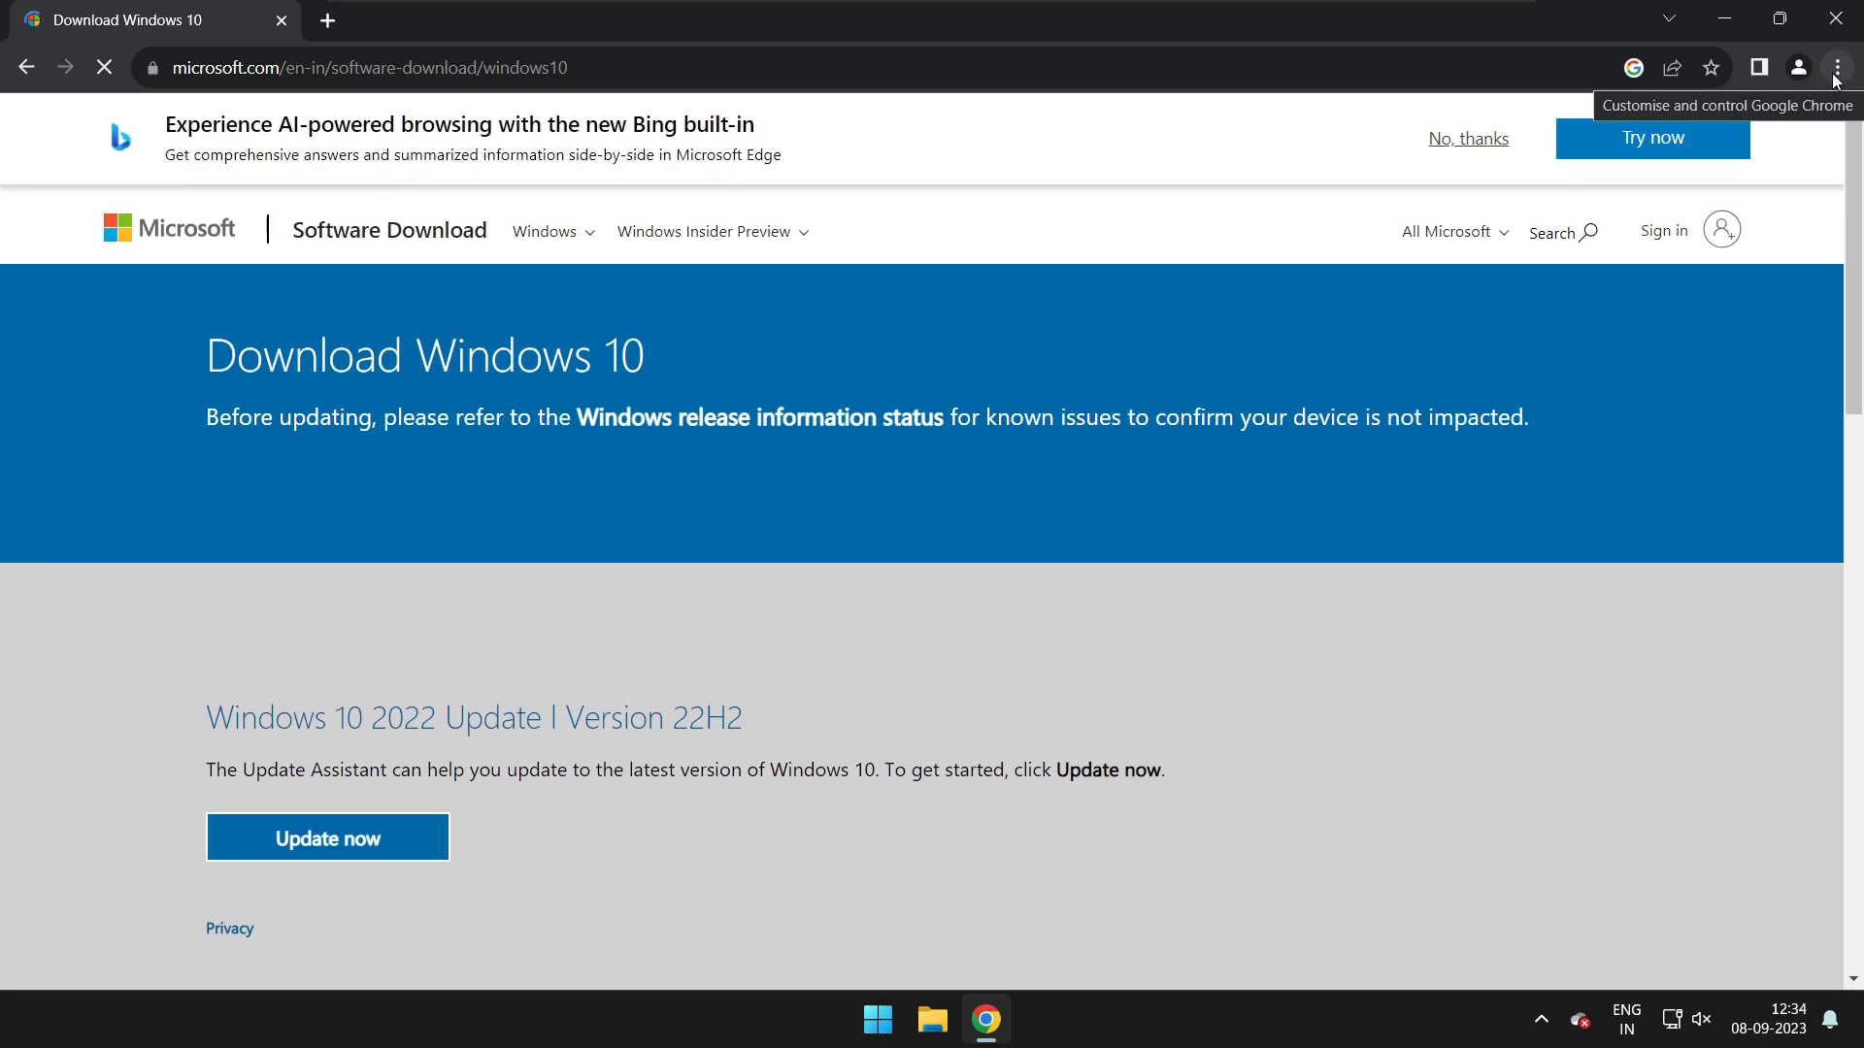
- Open the developer tools, turn on device emulation and reload the page to reach the Windows 10 ISO download
click(1838, 66)
mouse_move(1571, 468)
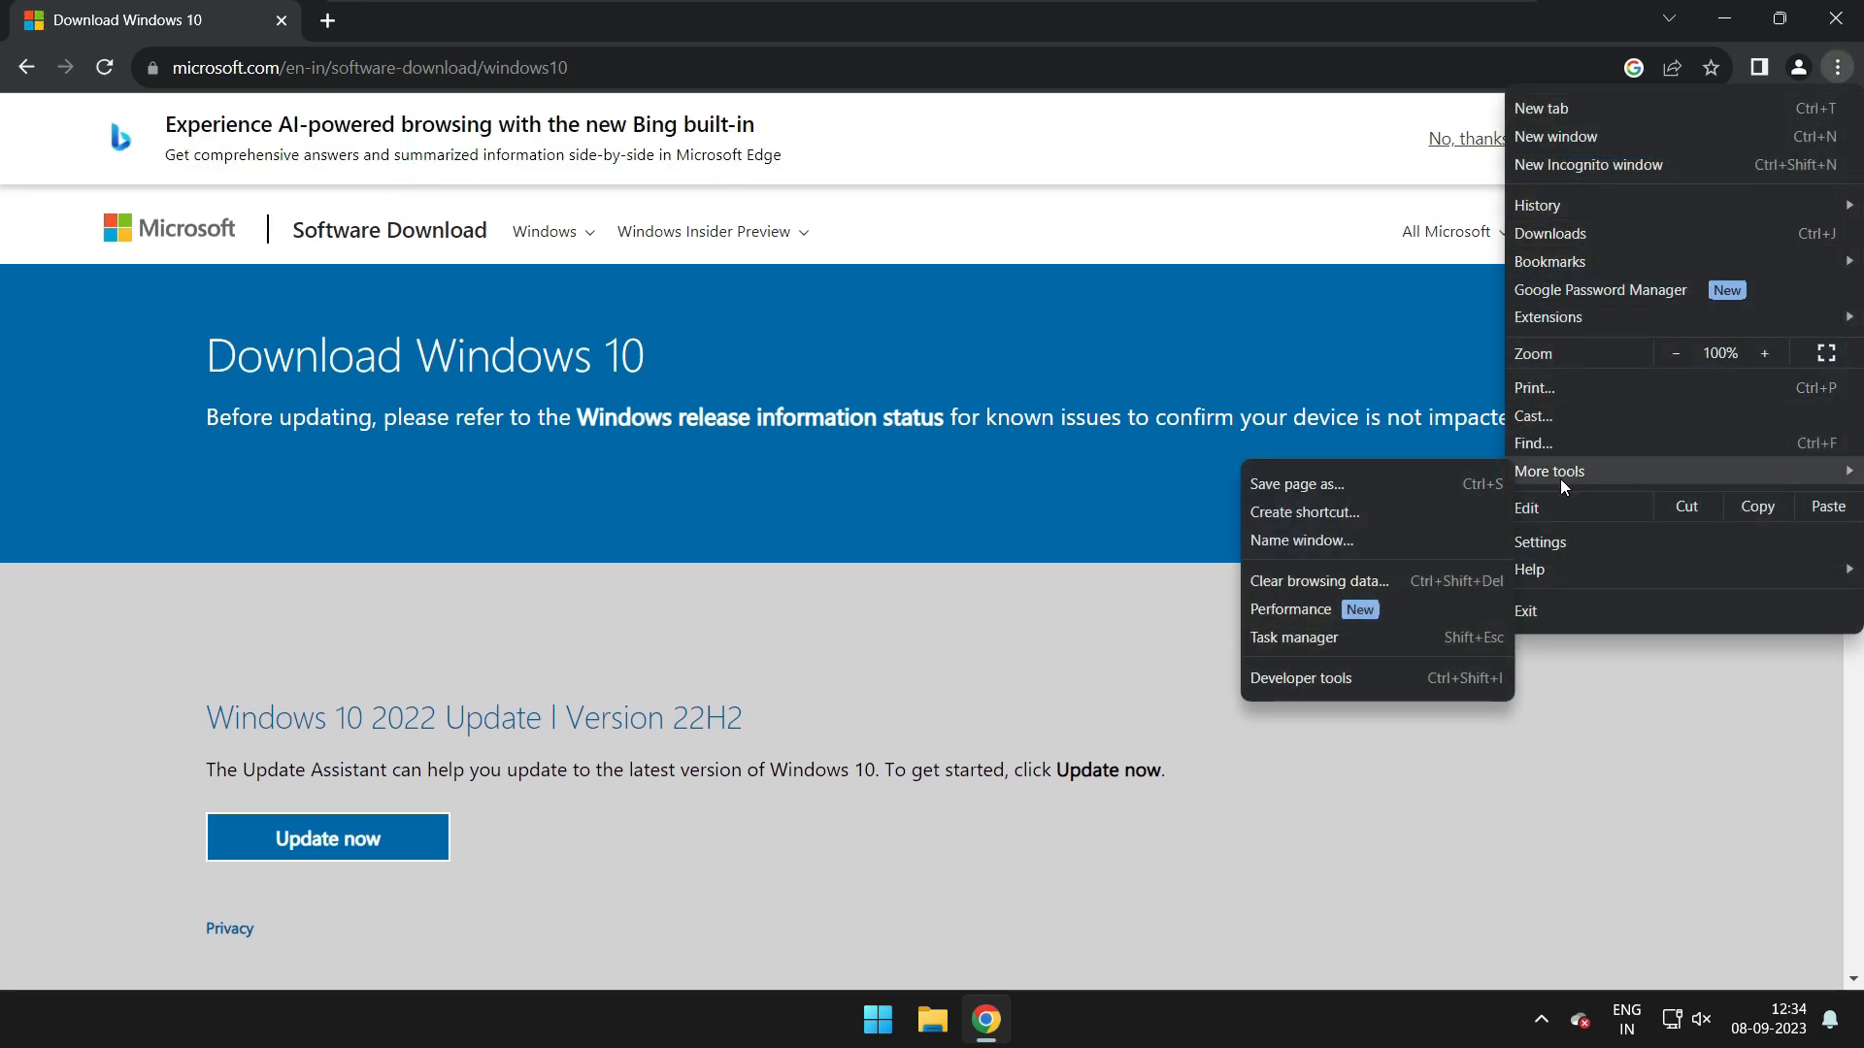
click(1359, 679)
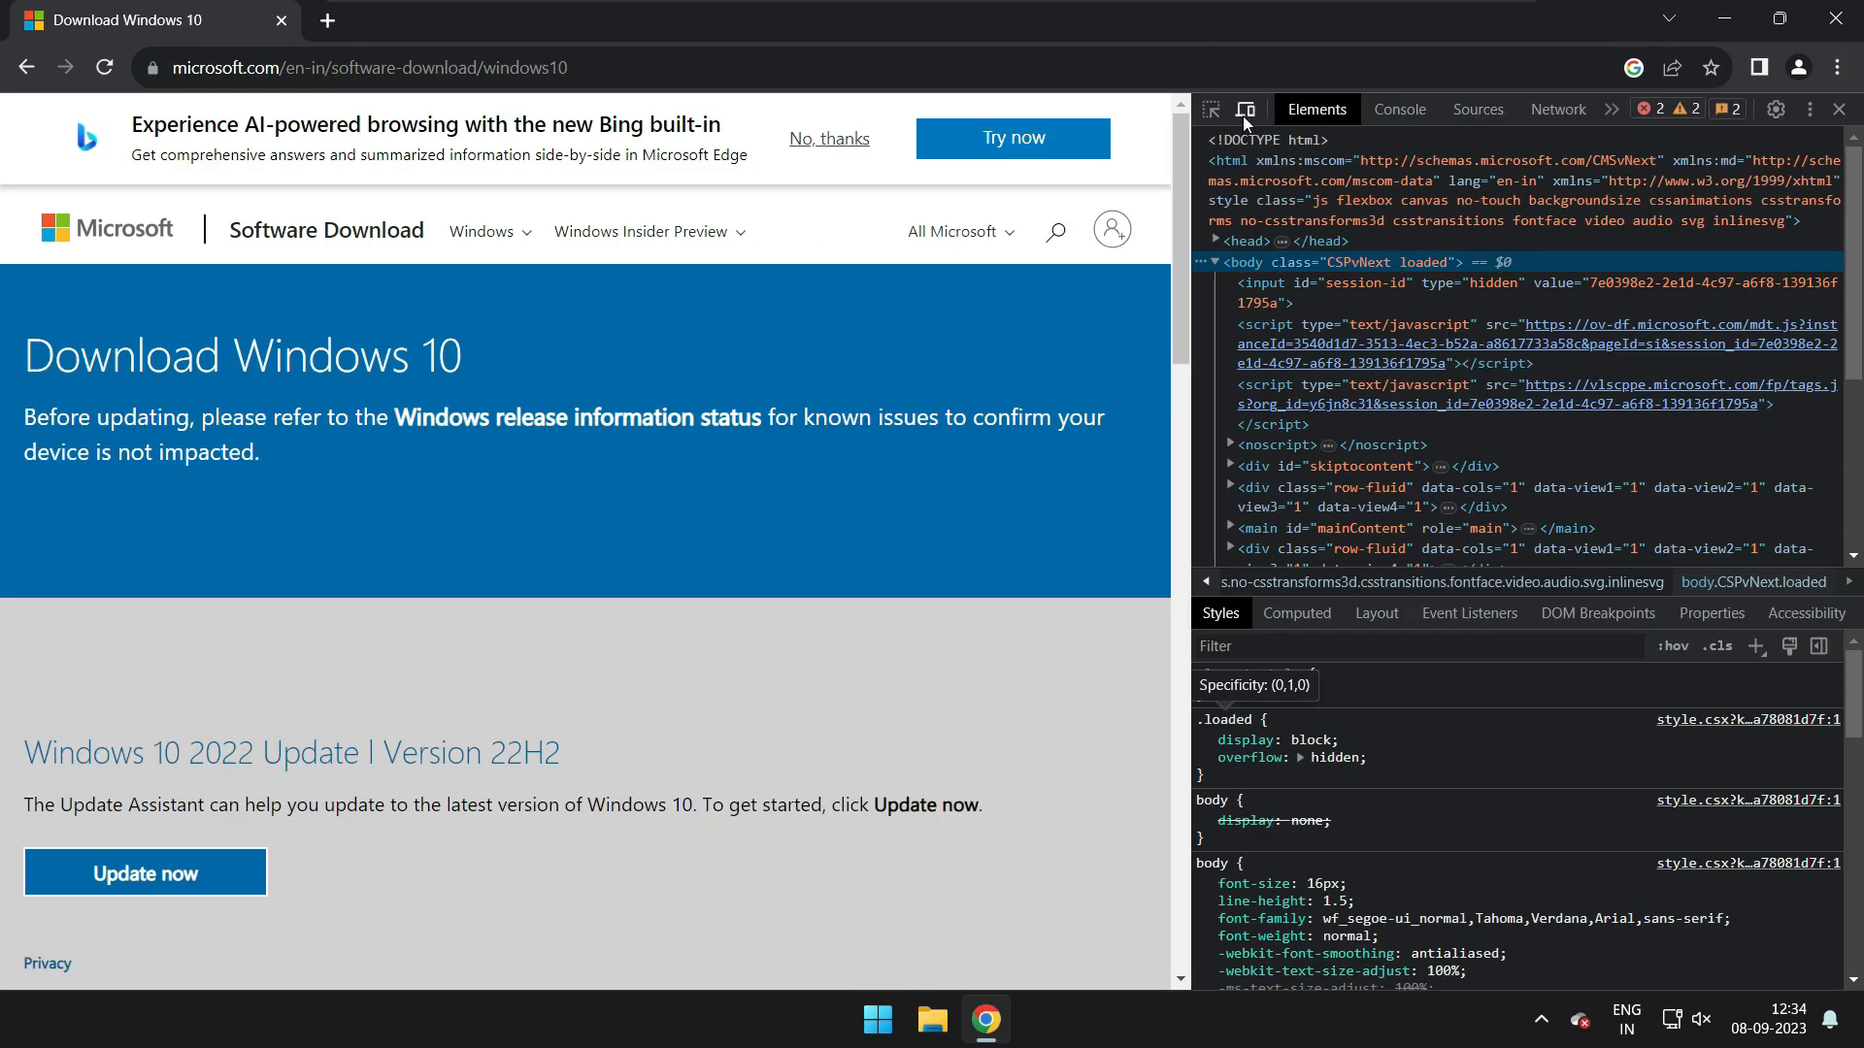
click(1244, 113)
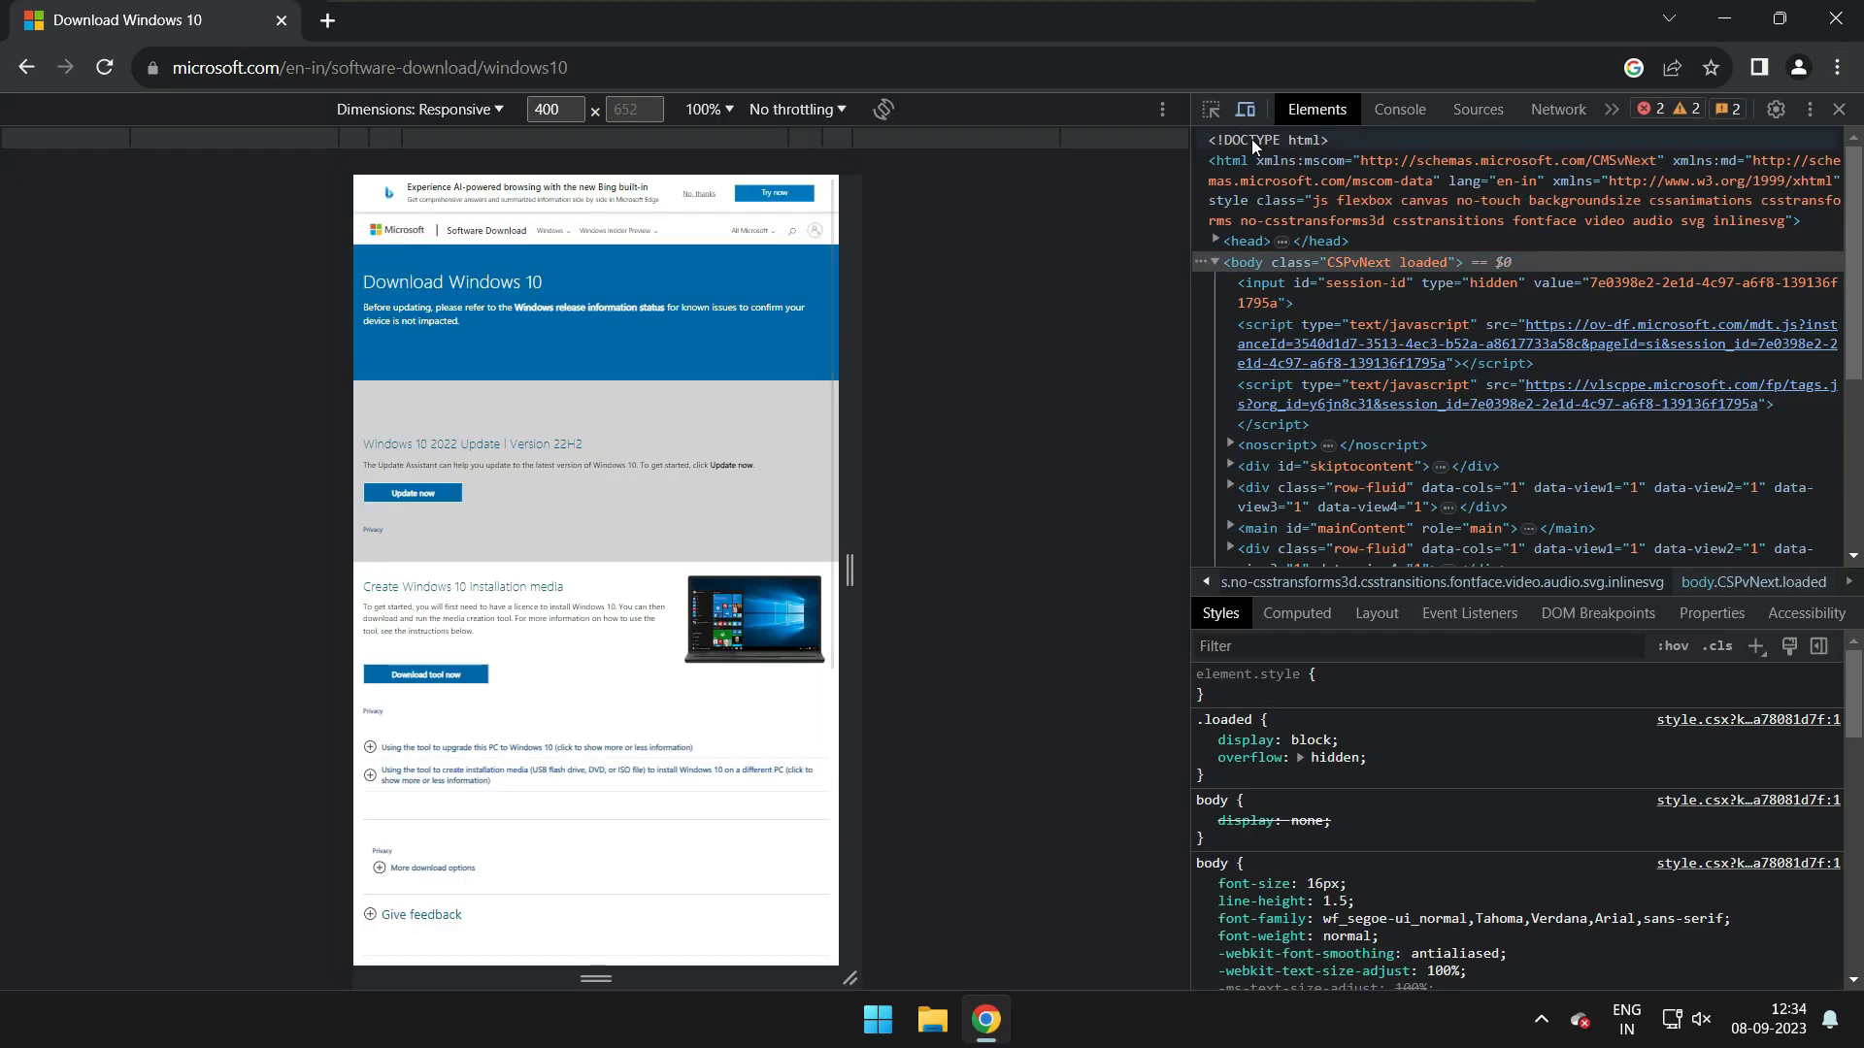
click(104, 68)
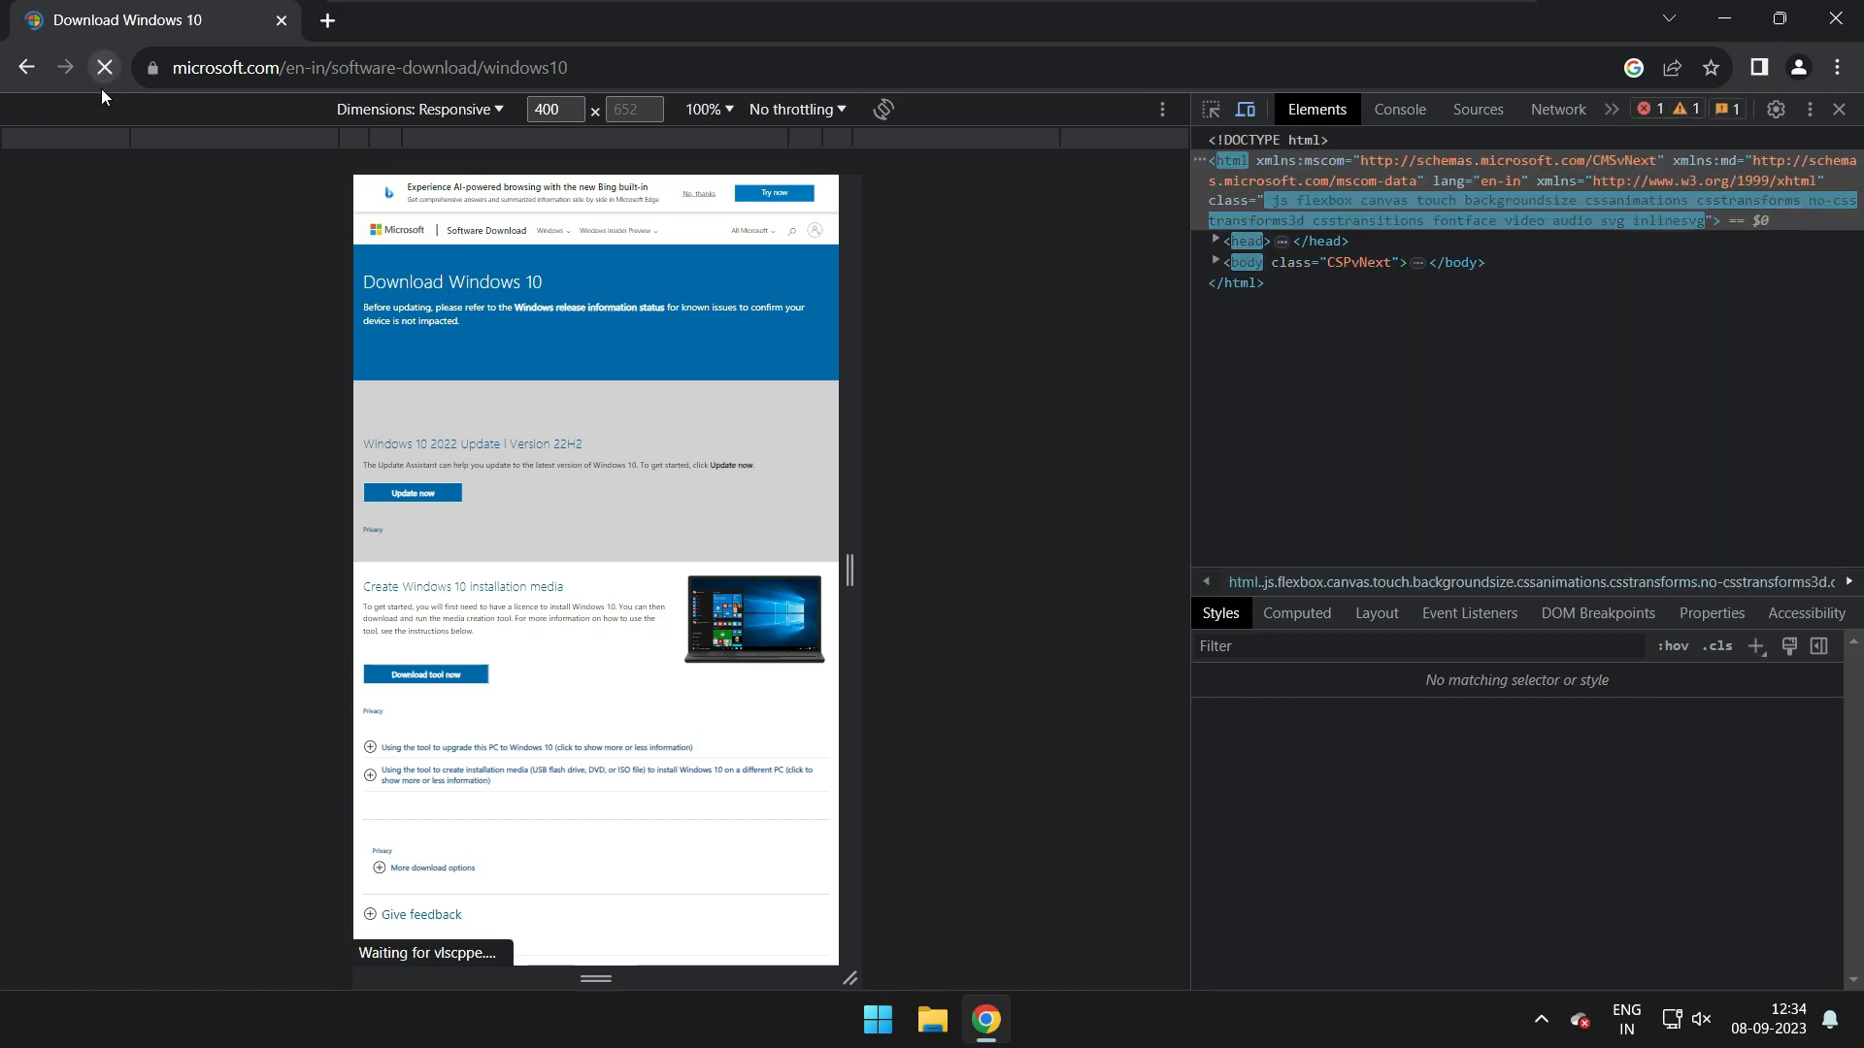
- Select and confirm the Windows 10 (multi-edition ISO) edition
click(428, 536)
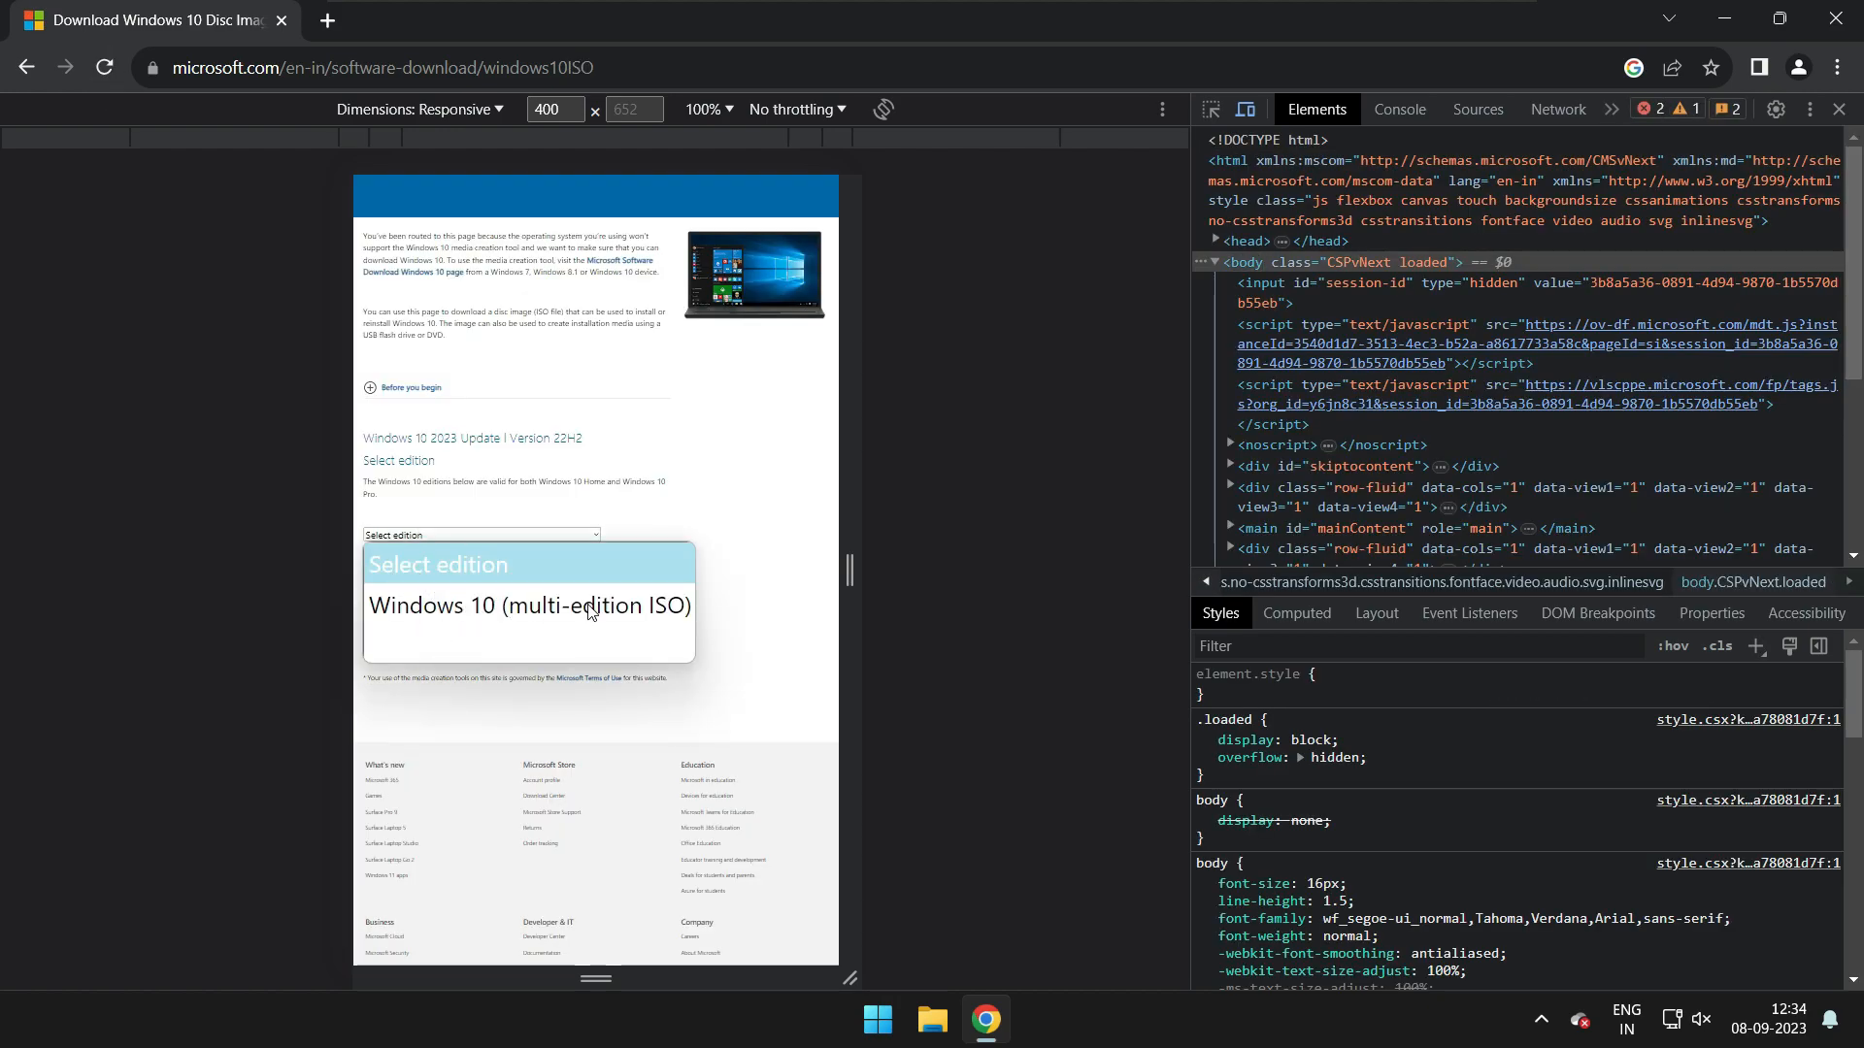
click(542, 611)
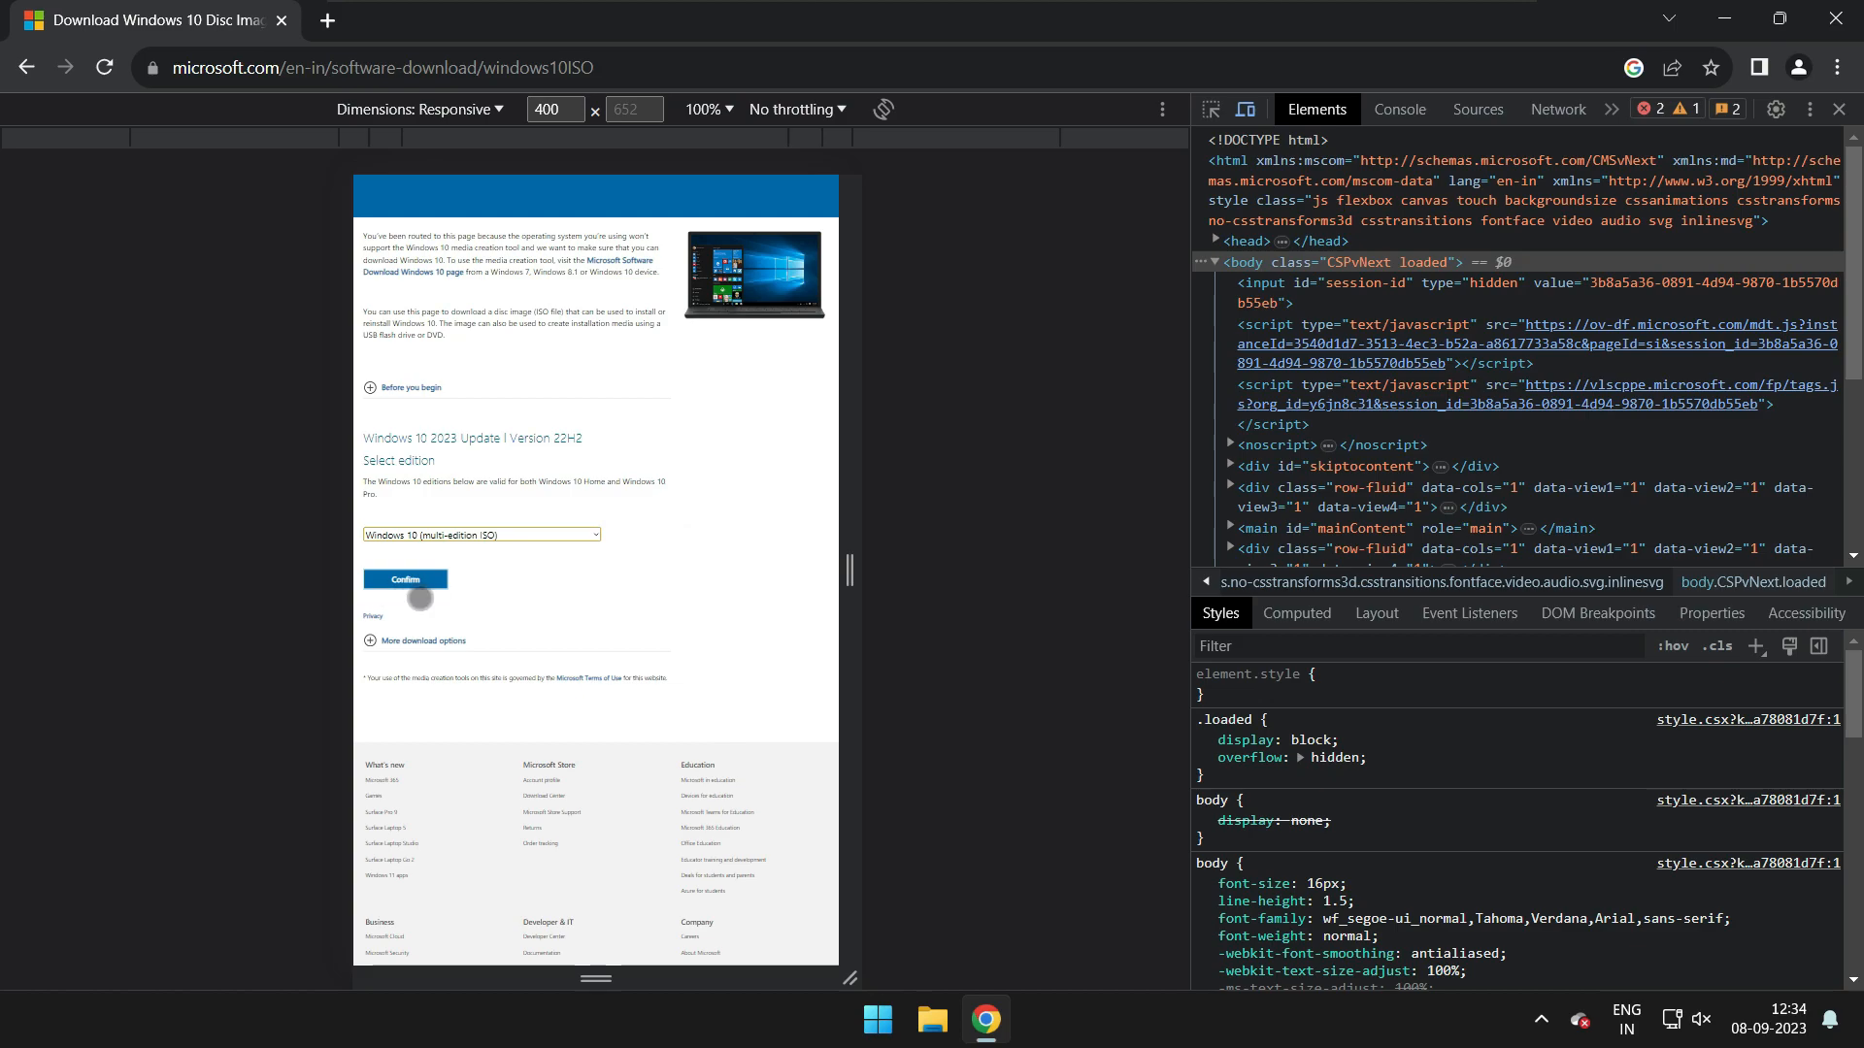
click(425, 583)
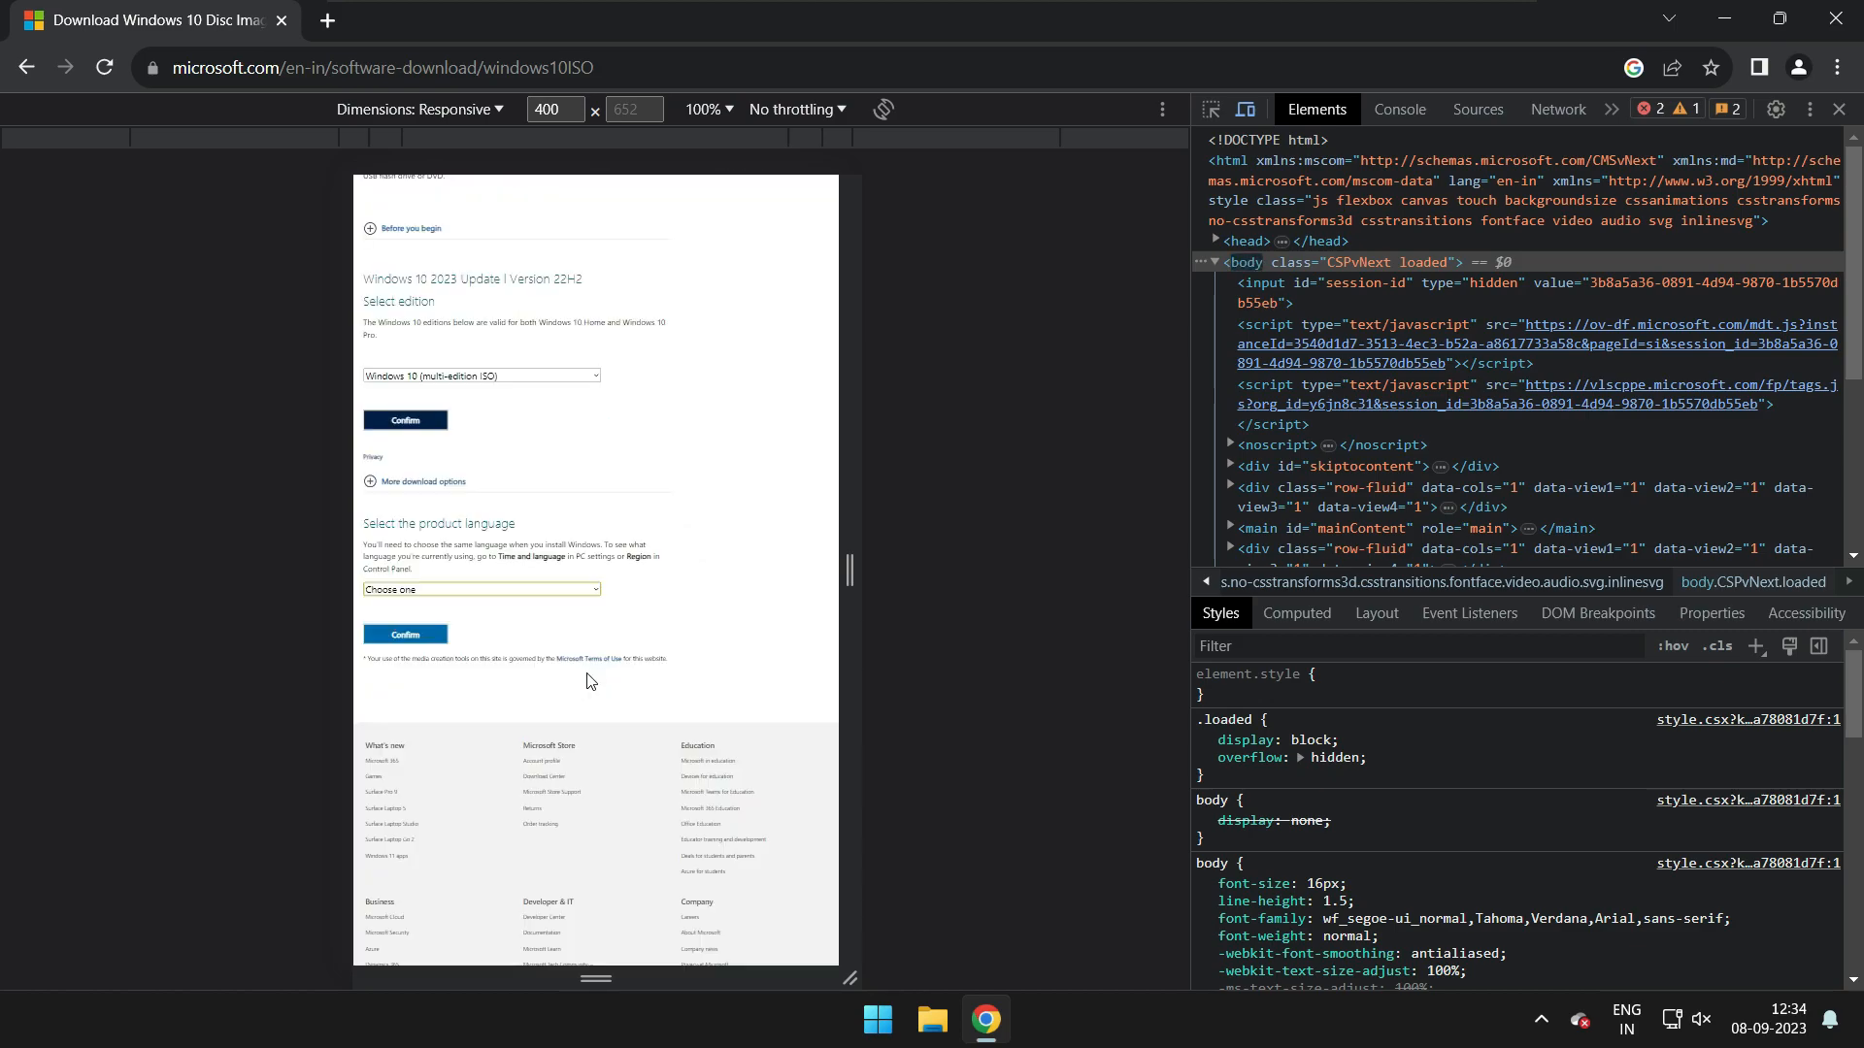
- Confirm English (United States) as the product language and start the 64-bit ISO download
click(427, 468)
scroll(469, 646, down, 7)
scroll(466, 658, up, 5)
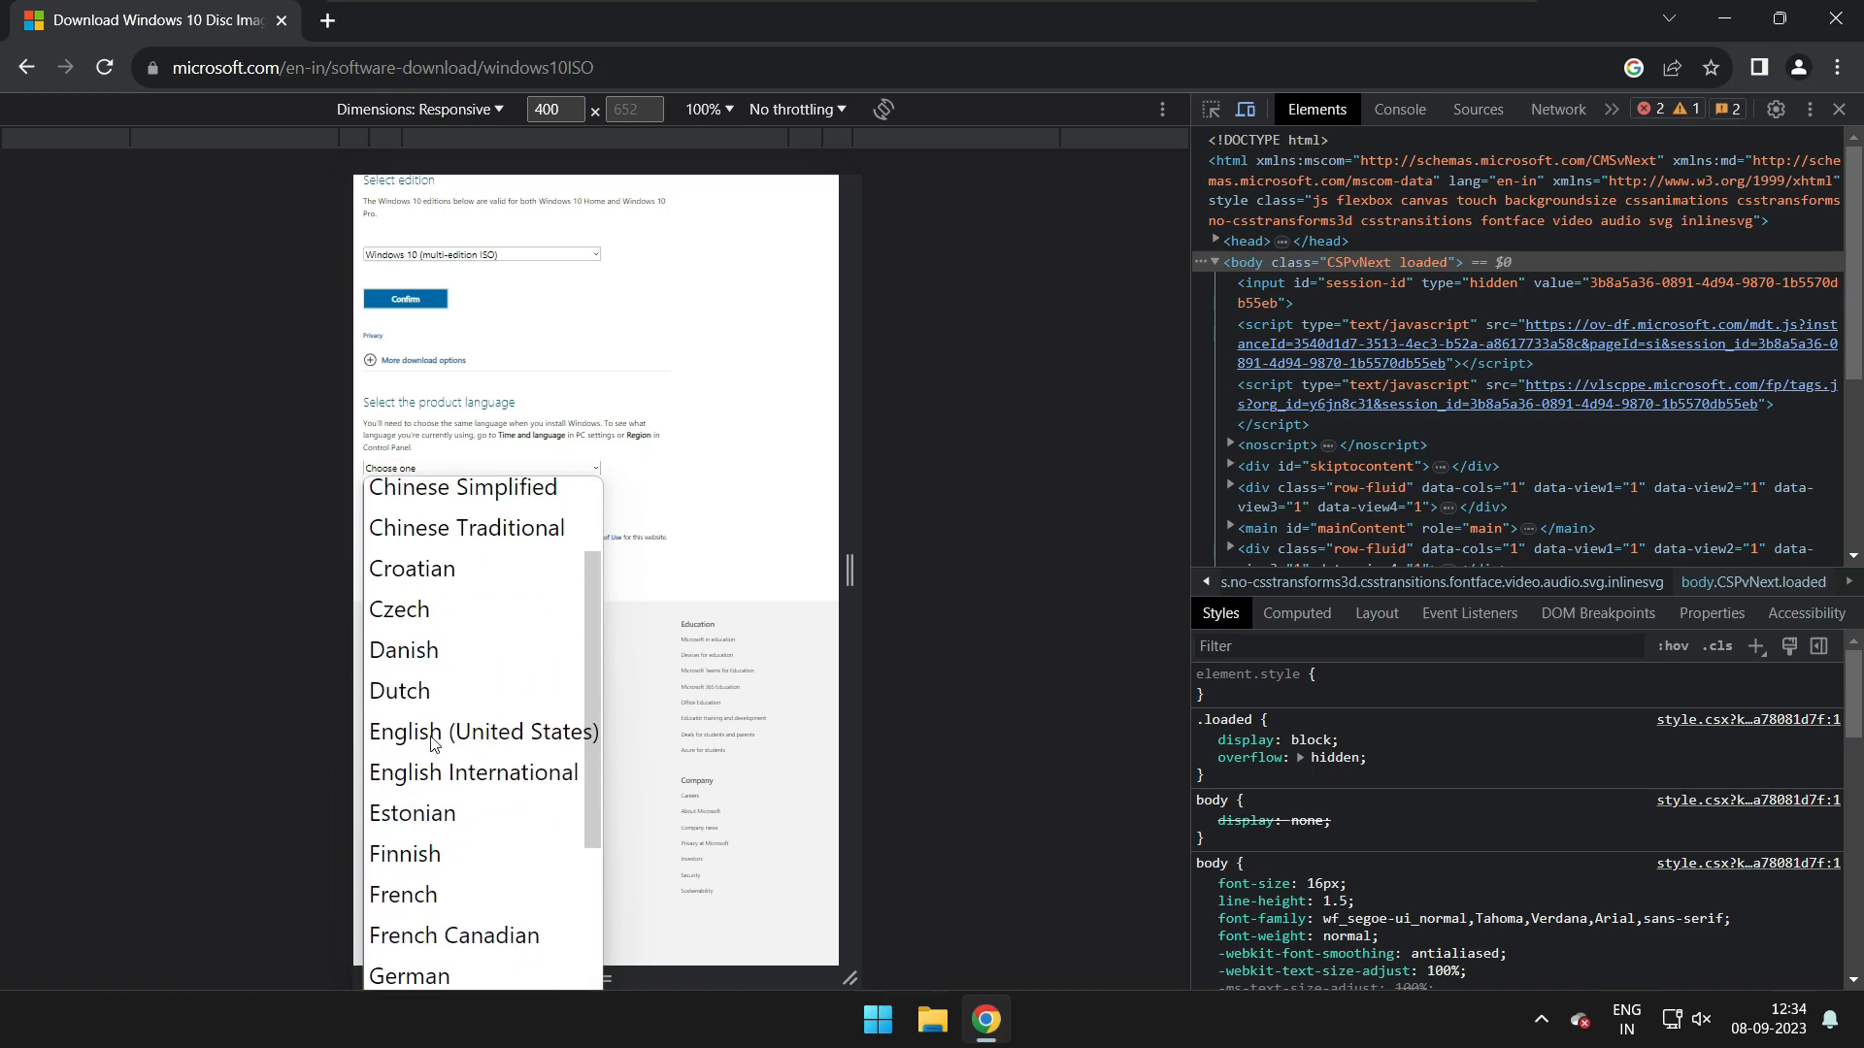
click(495, 743)
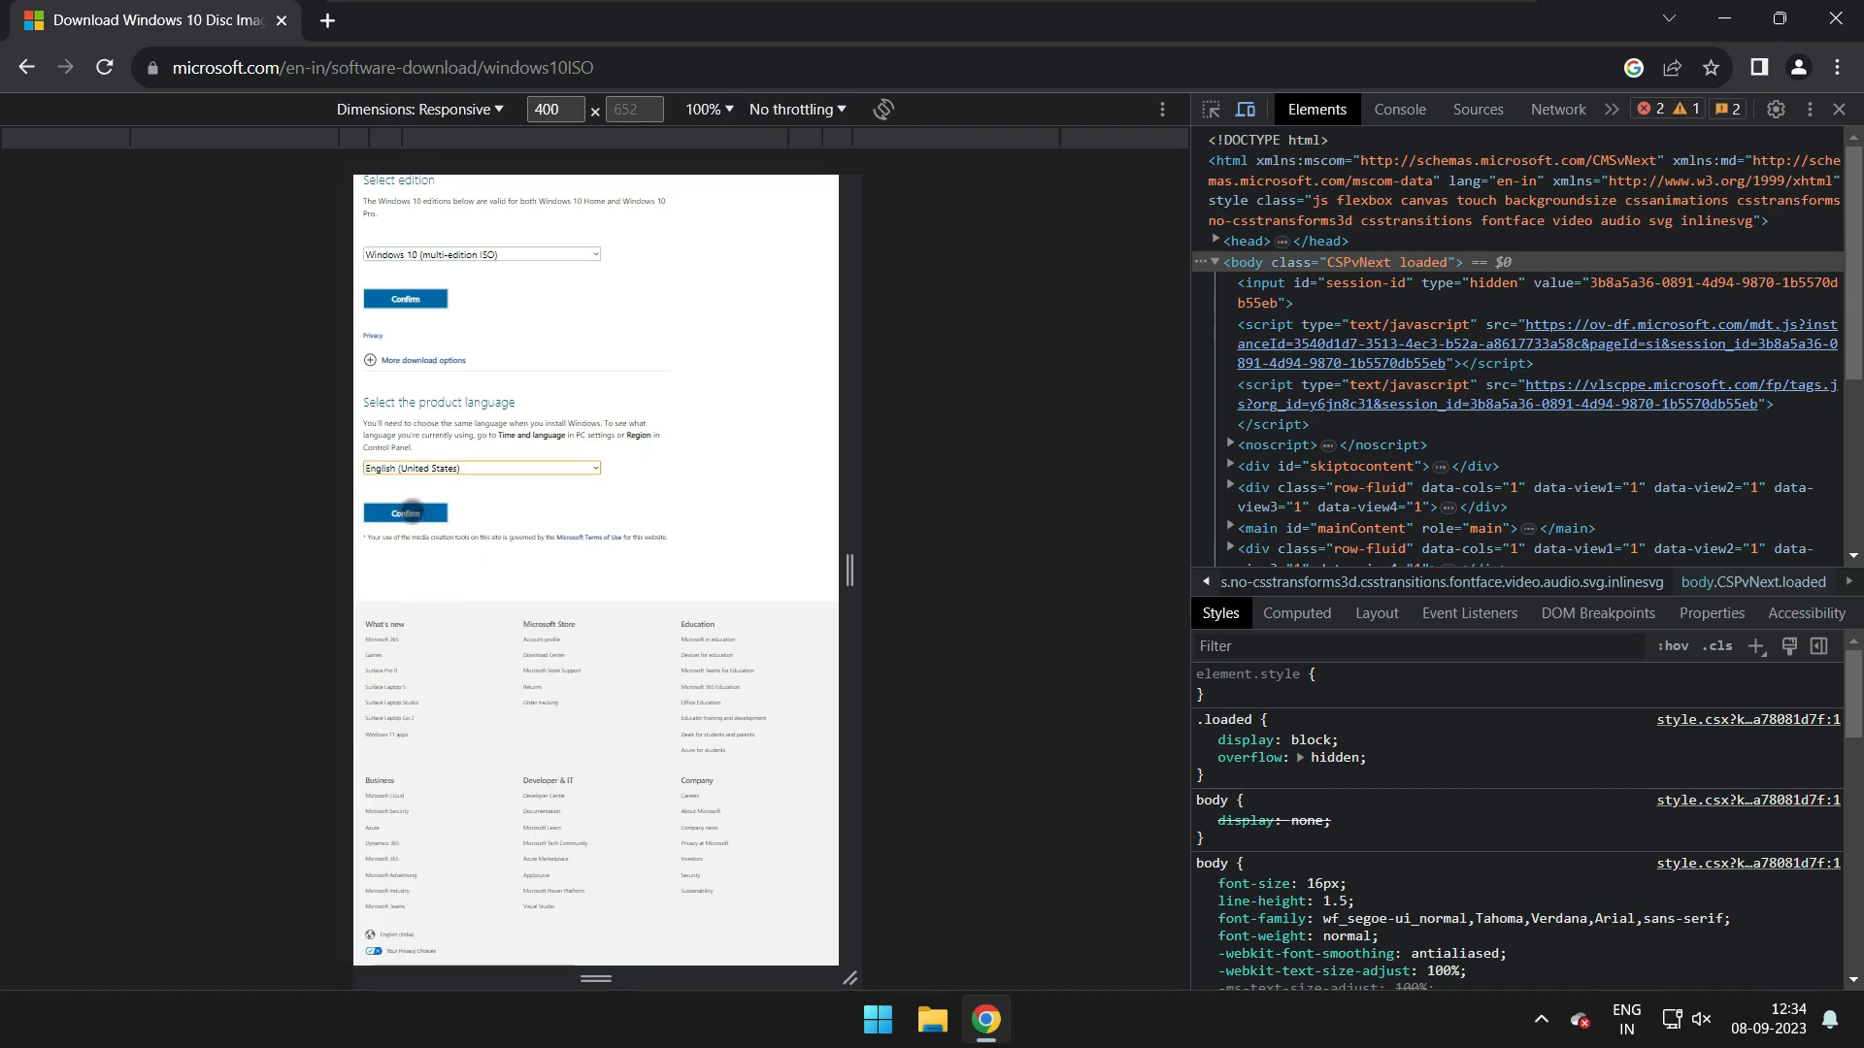
click(406, 513)
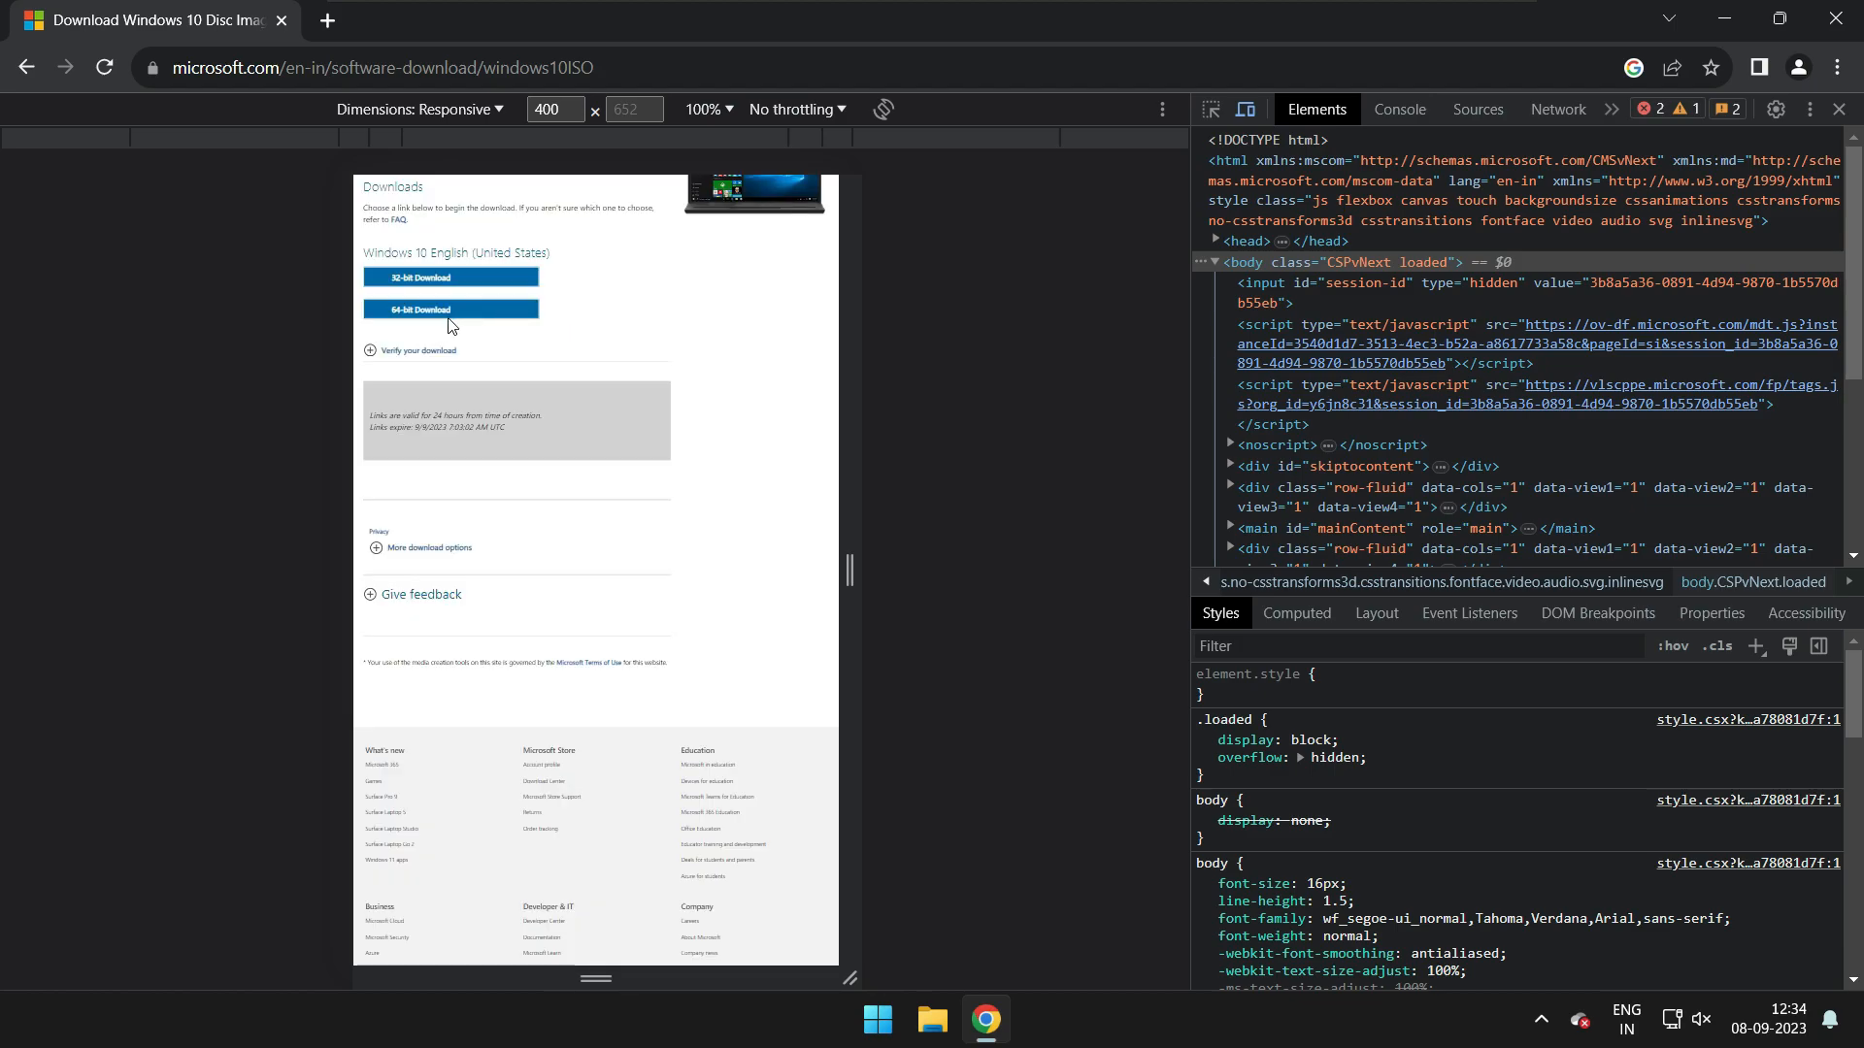
click(453, 311)
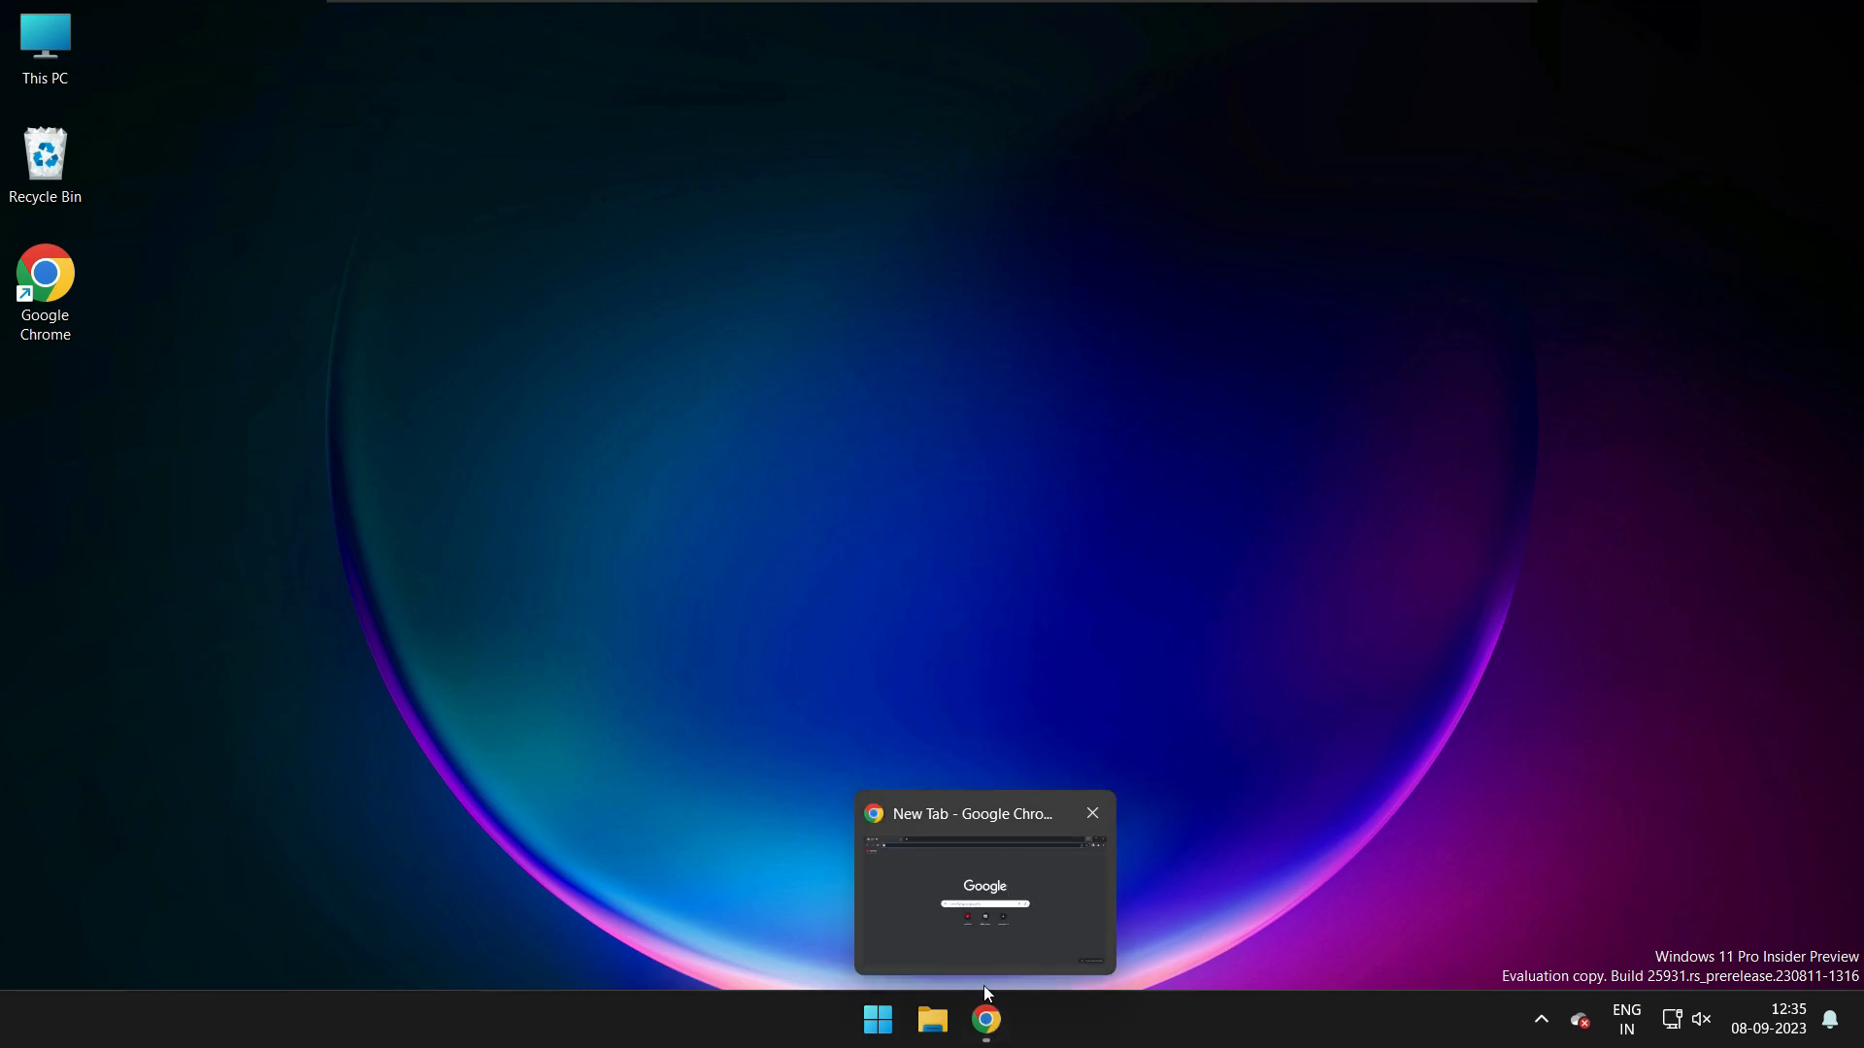
- Search Google for "7zip", open 7-zip.org and download the 64-bit x64 installer of 7-Zip 23.01
click(981, 932)
click(759, 519)
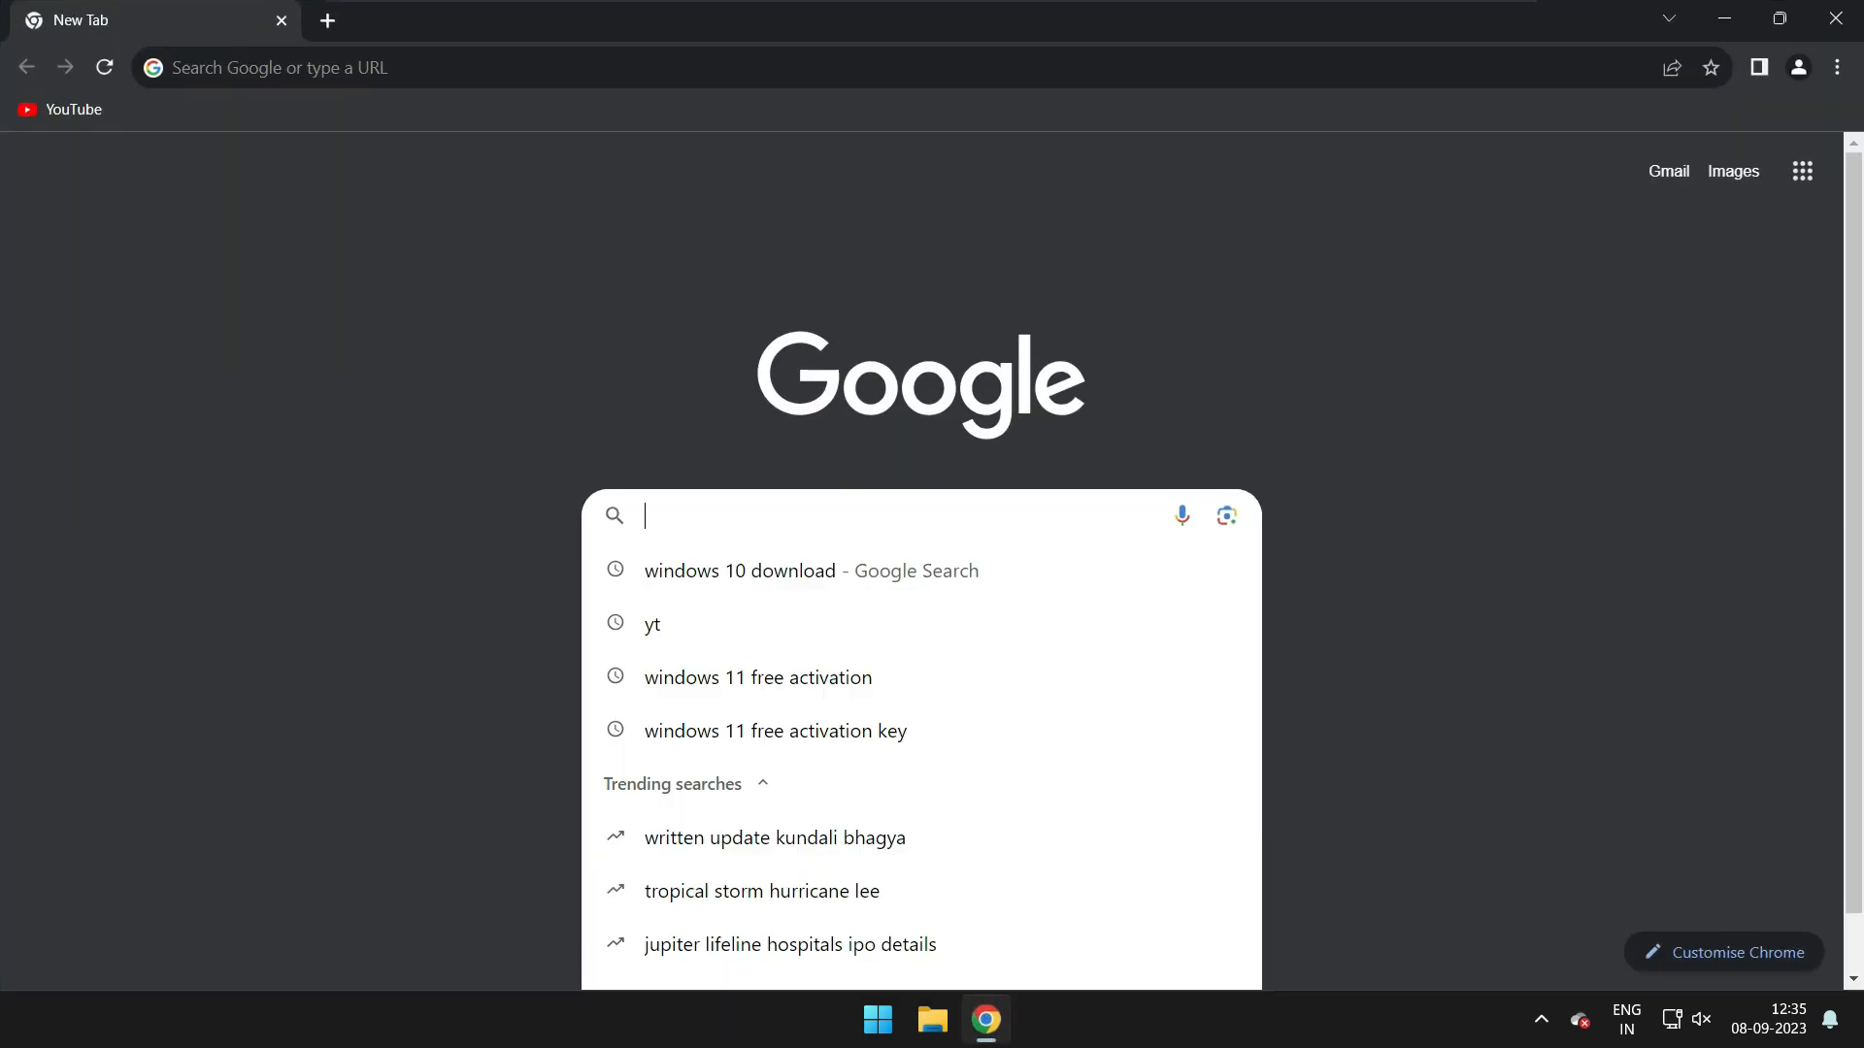
text(7zip)
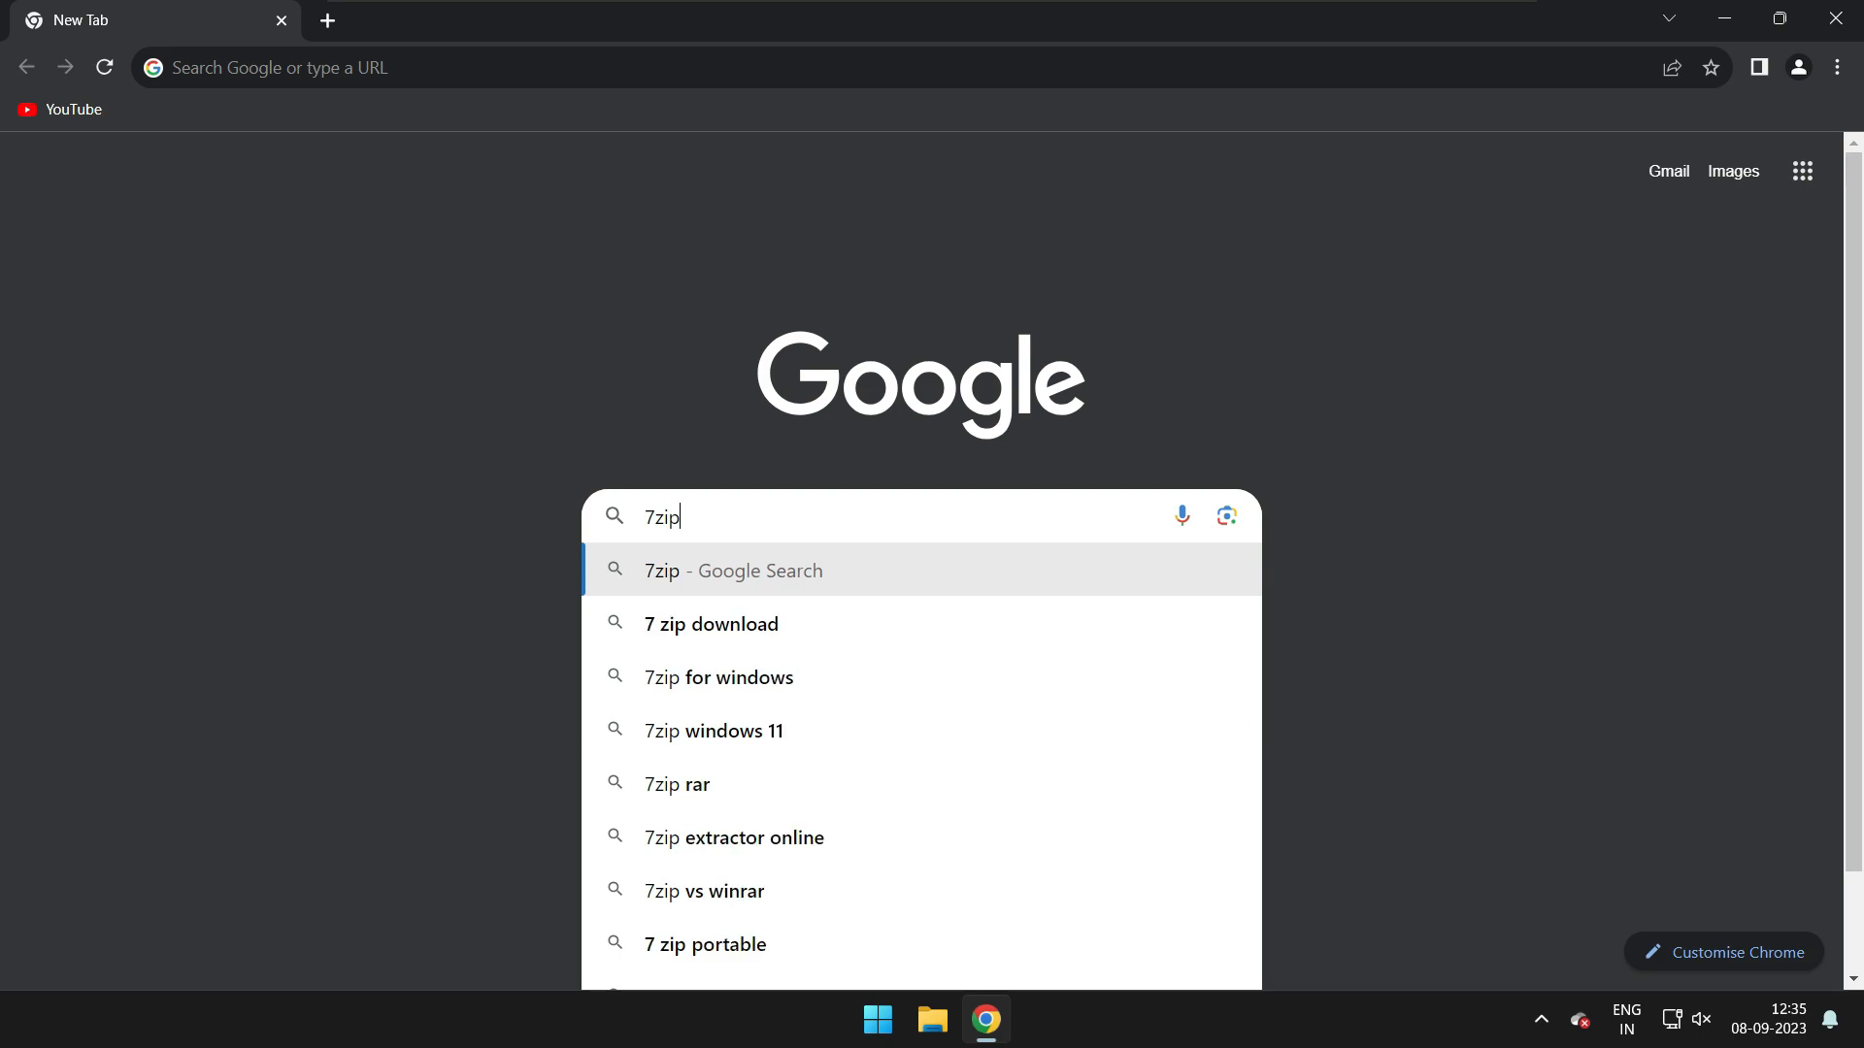
key(Return)
click(258, 450)
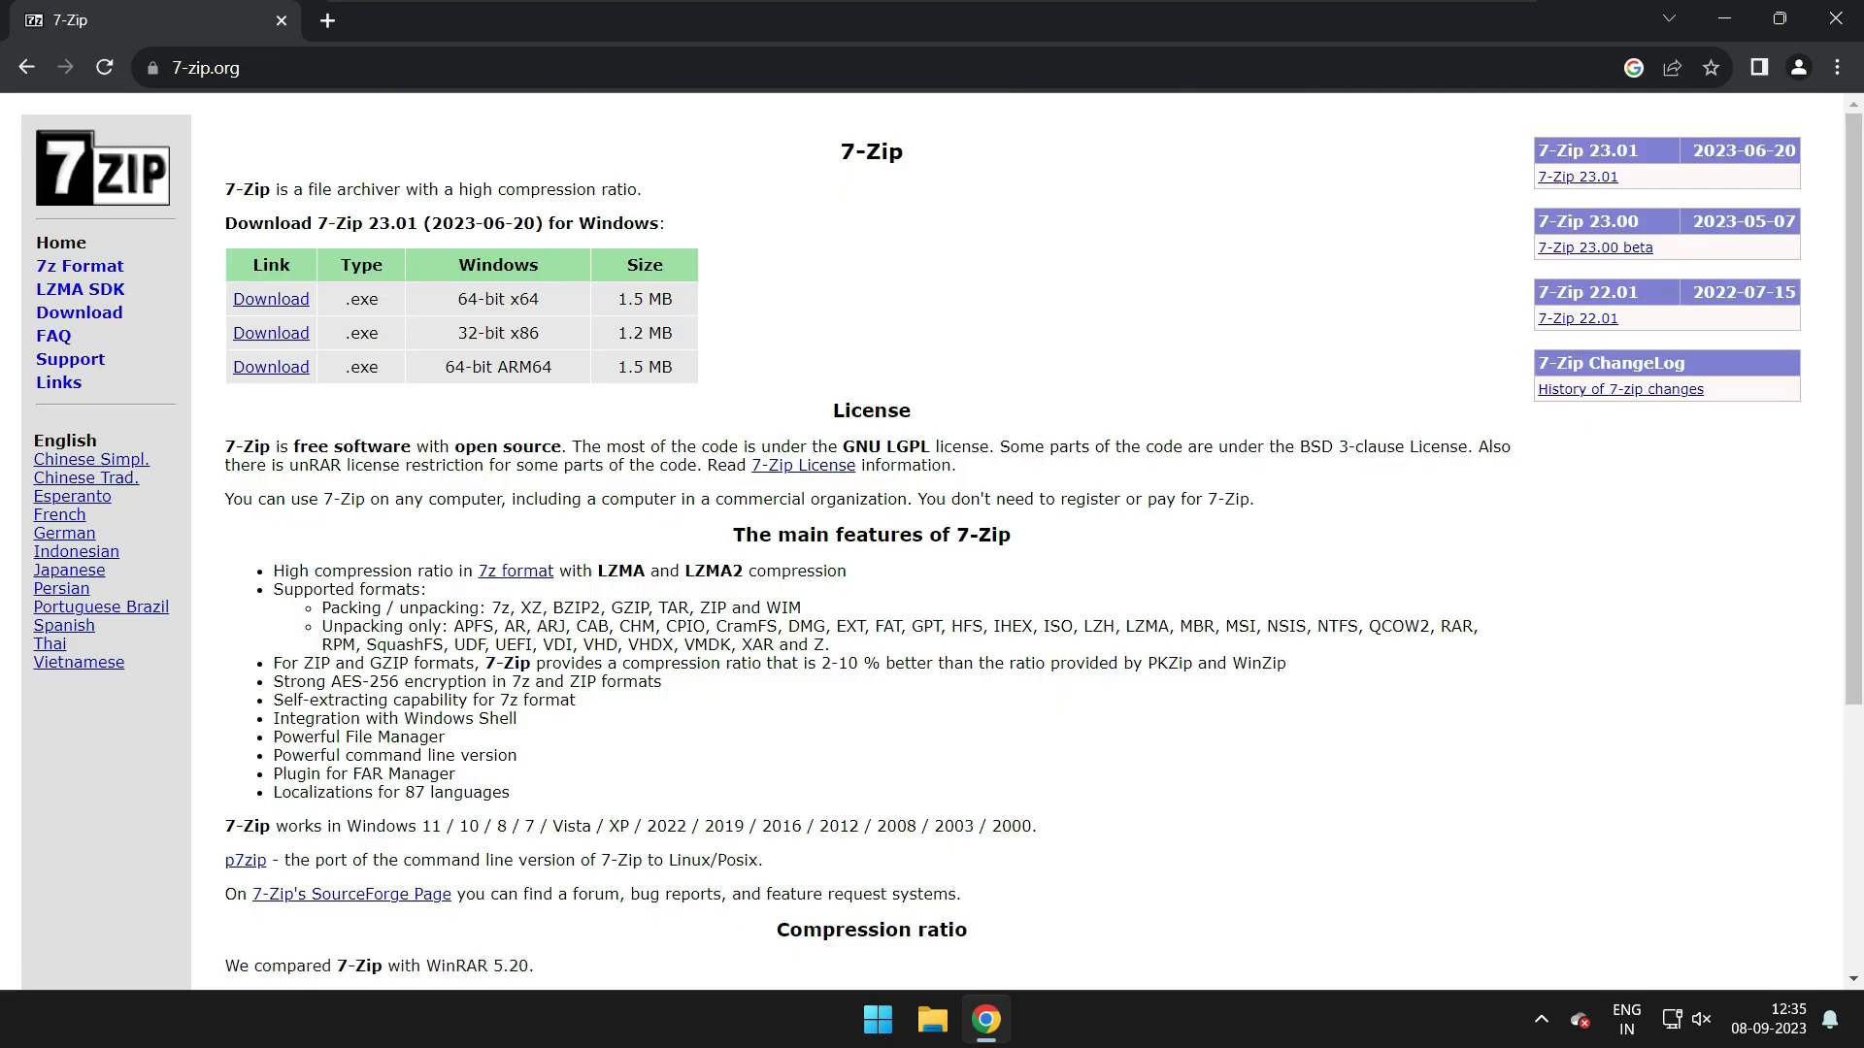
click(271, 303)
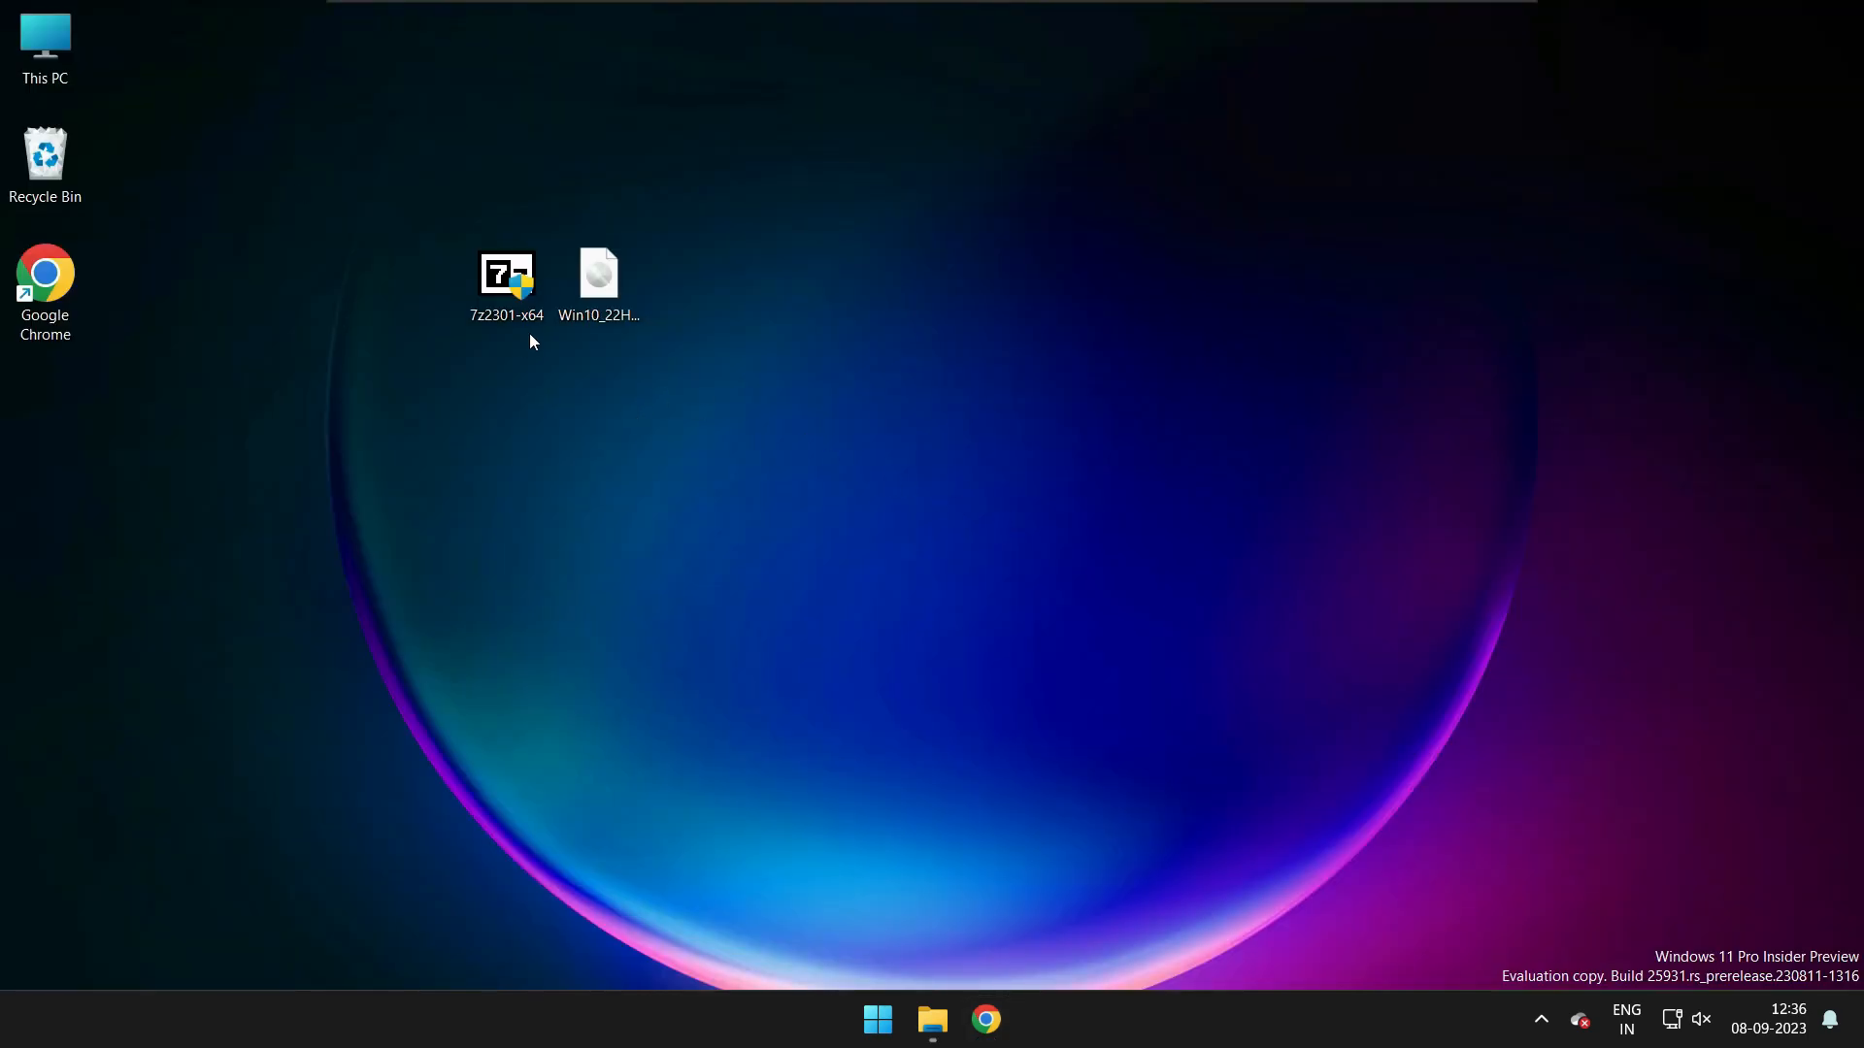
- Run the 7z2301-x64 installer with permission to make changes, install 7-Zip to the default folder and close the setup
click(501, 301)
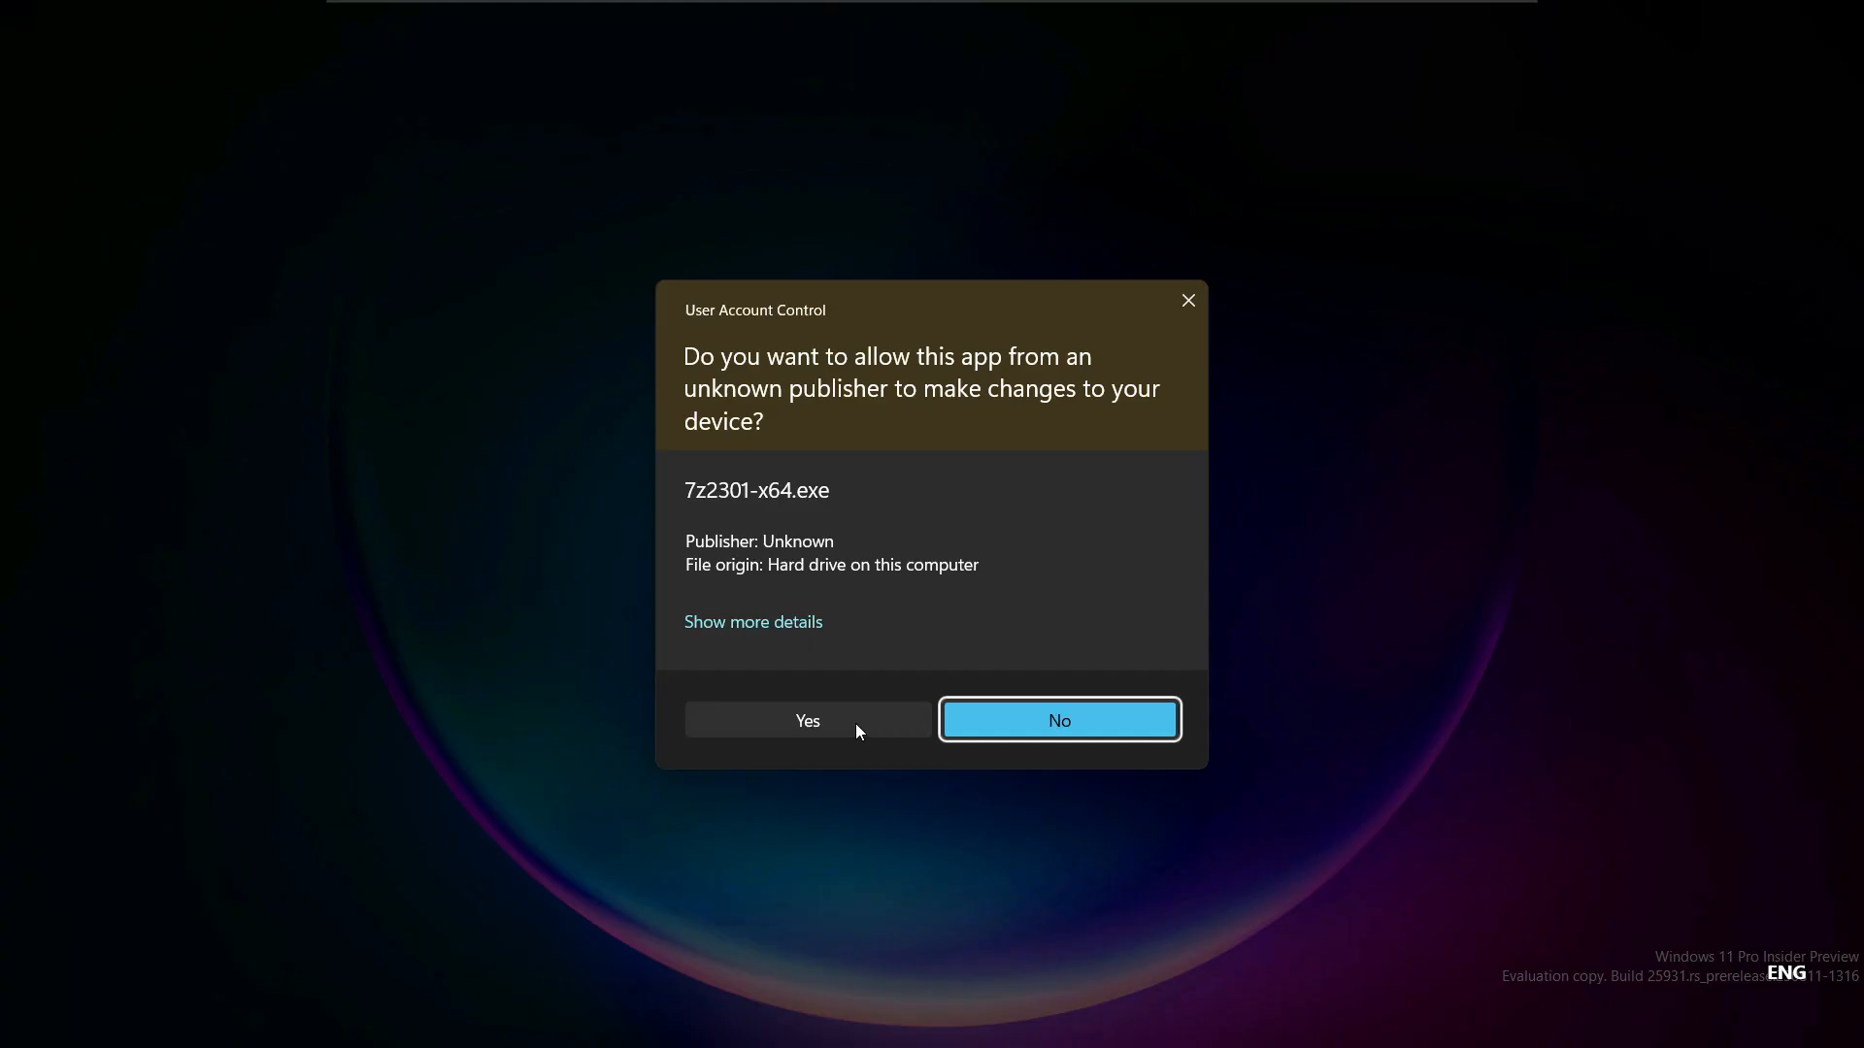
click(854, 726)
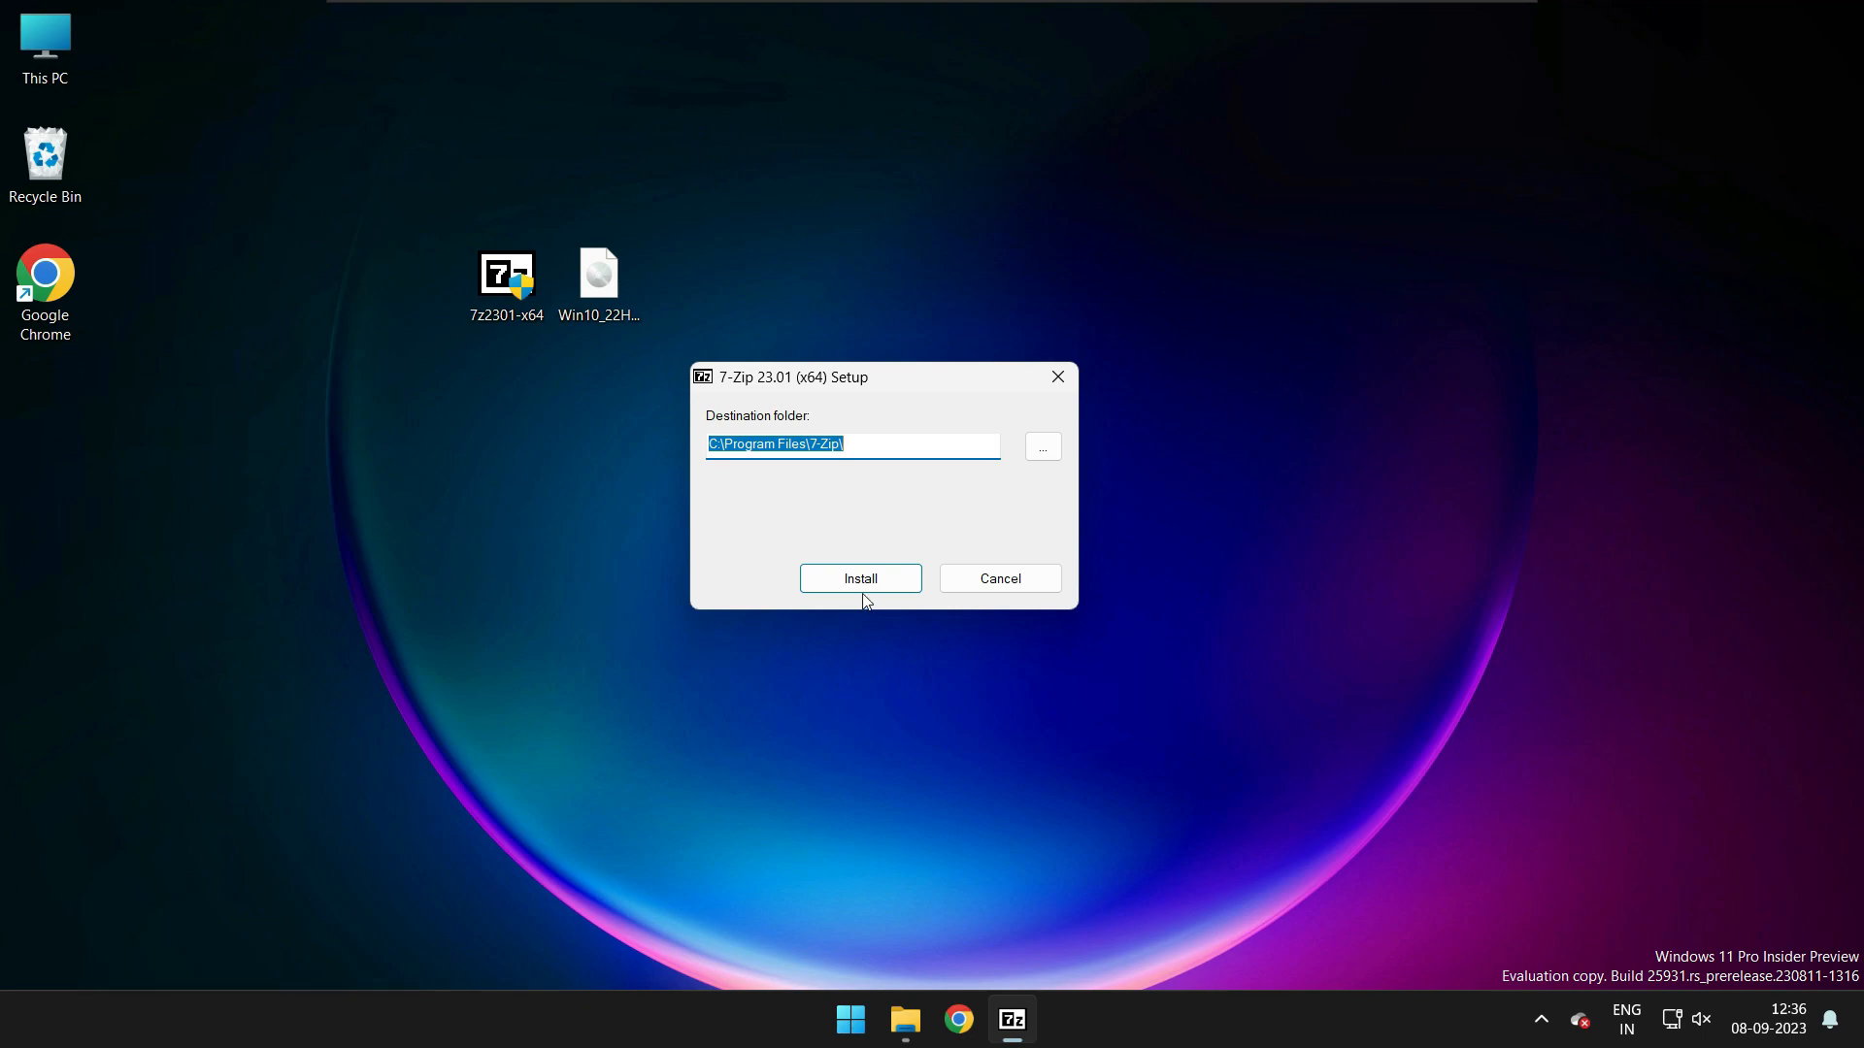
click(854, 565)
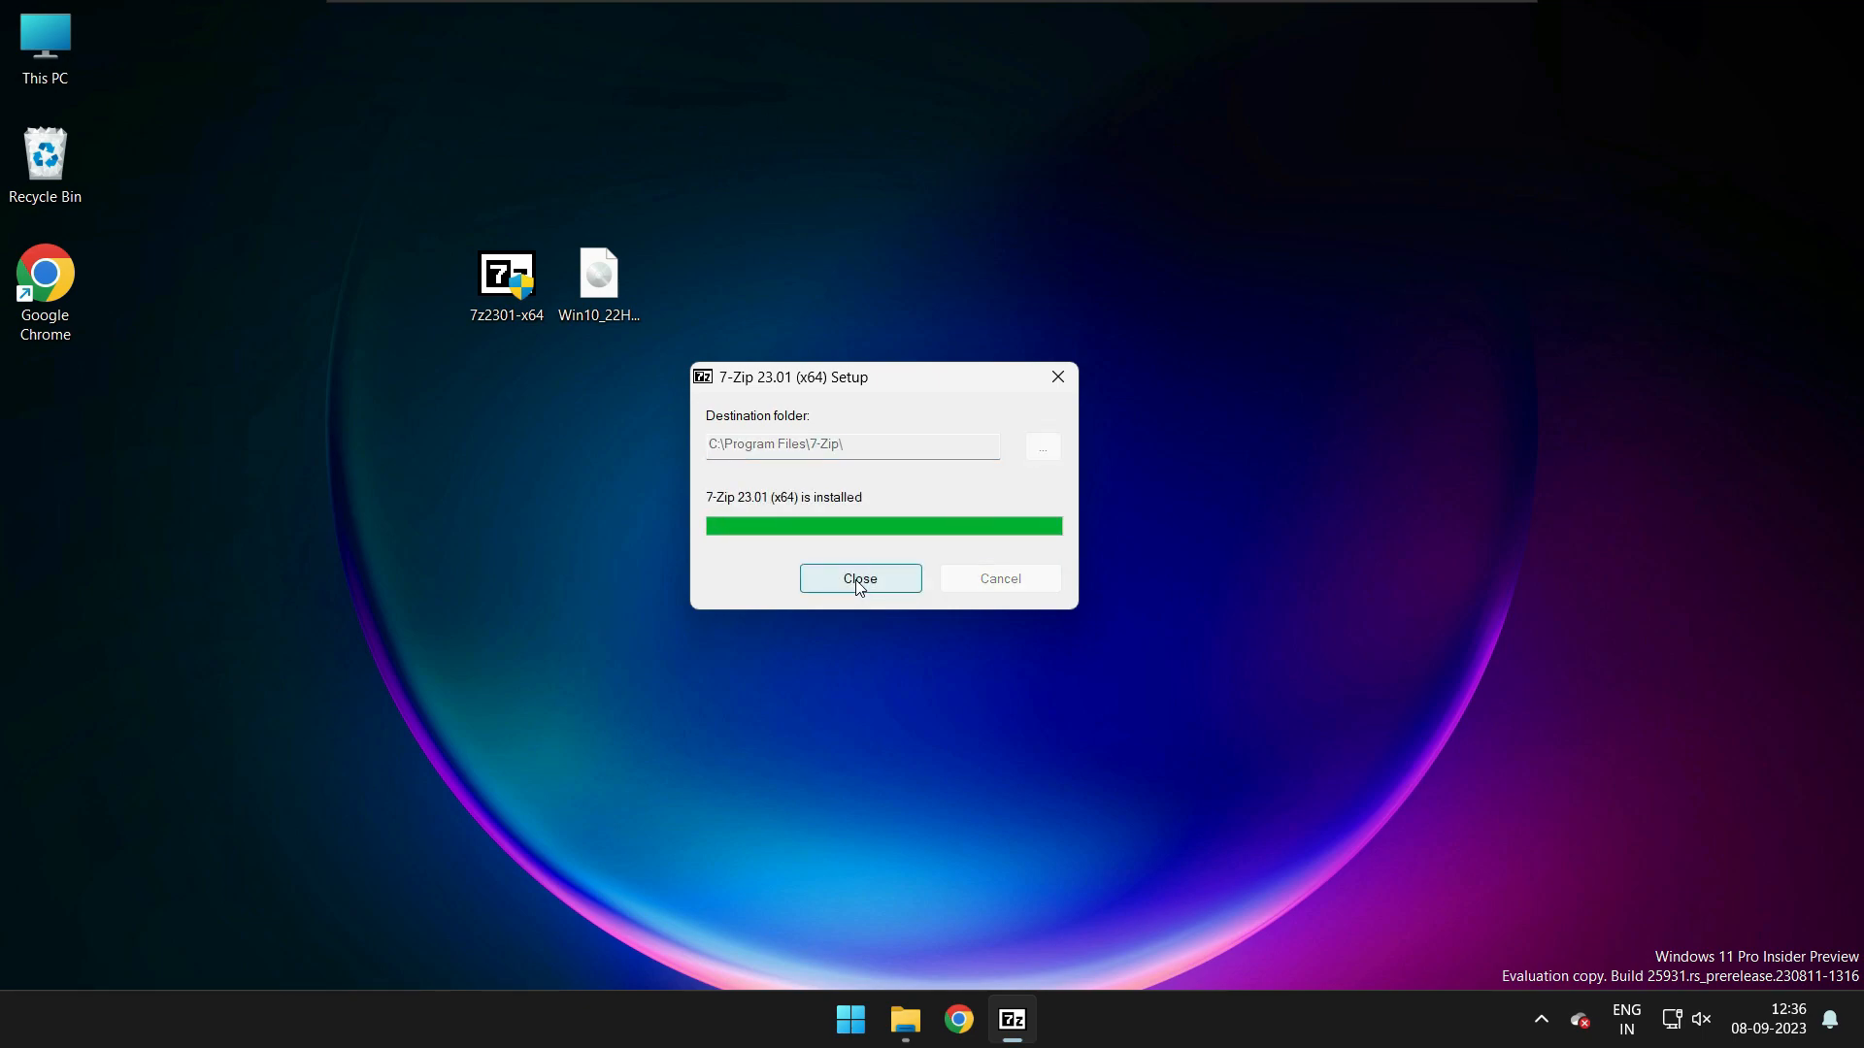
click(855, 579)
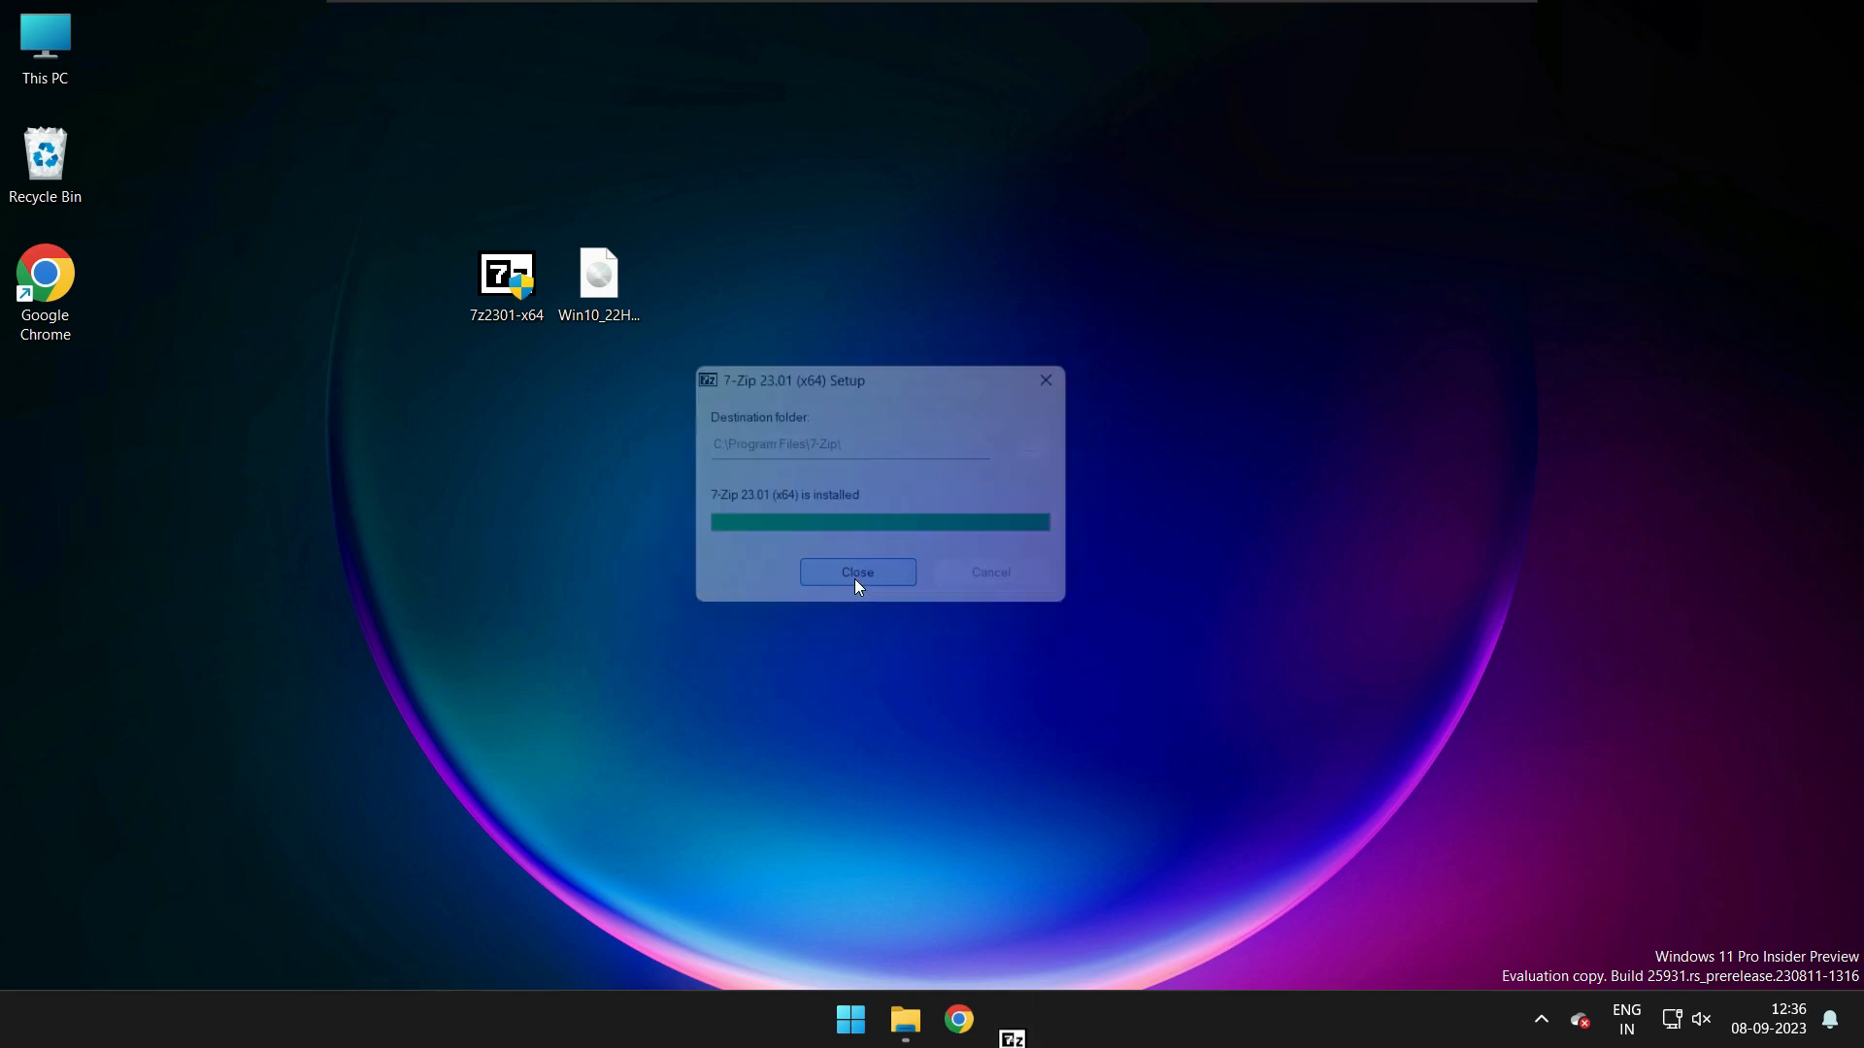
- Extract the Windows 10 ISO with 7-Zip to the Win10_22H2_English_x64v1 folder and move that folder beside the other downloaded files
right_click(625, 282)
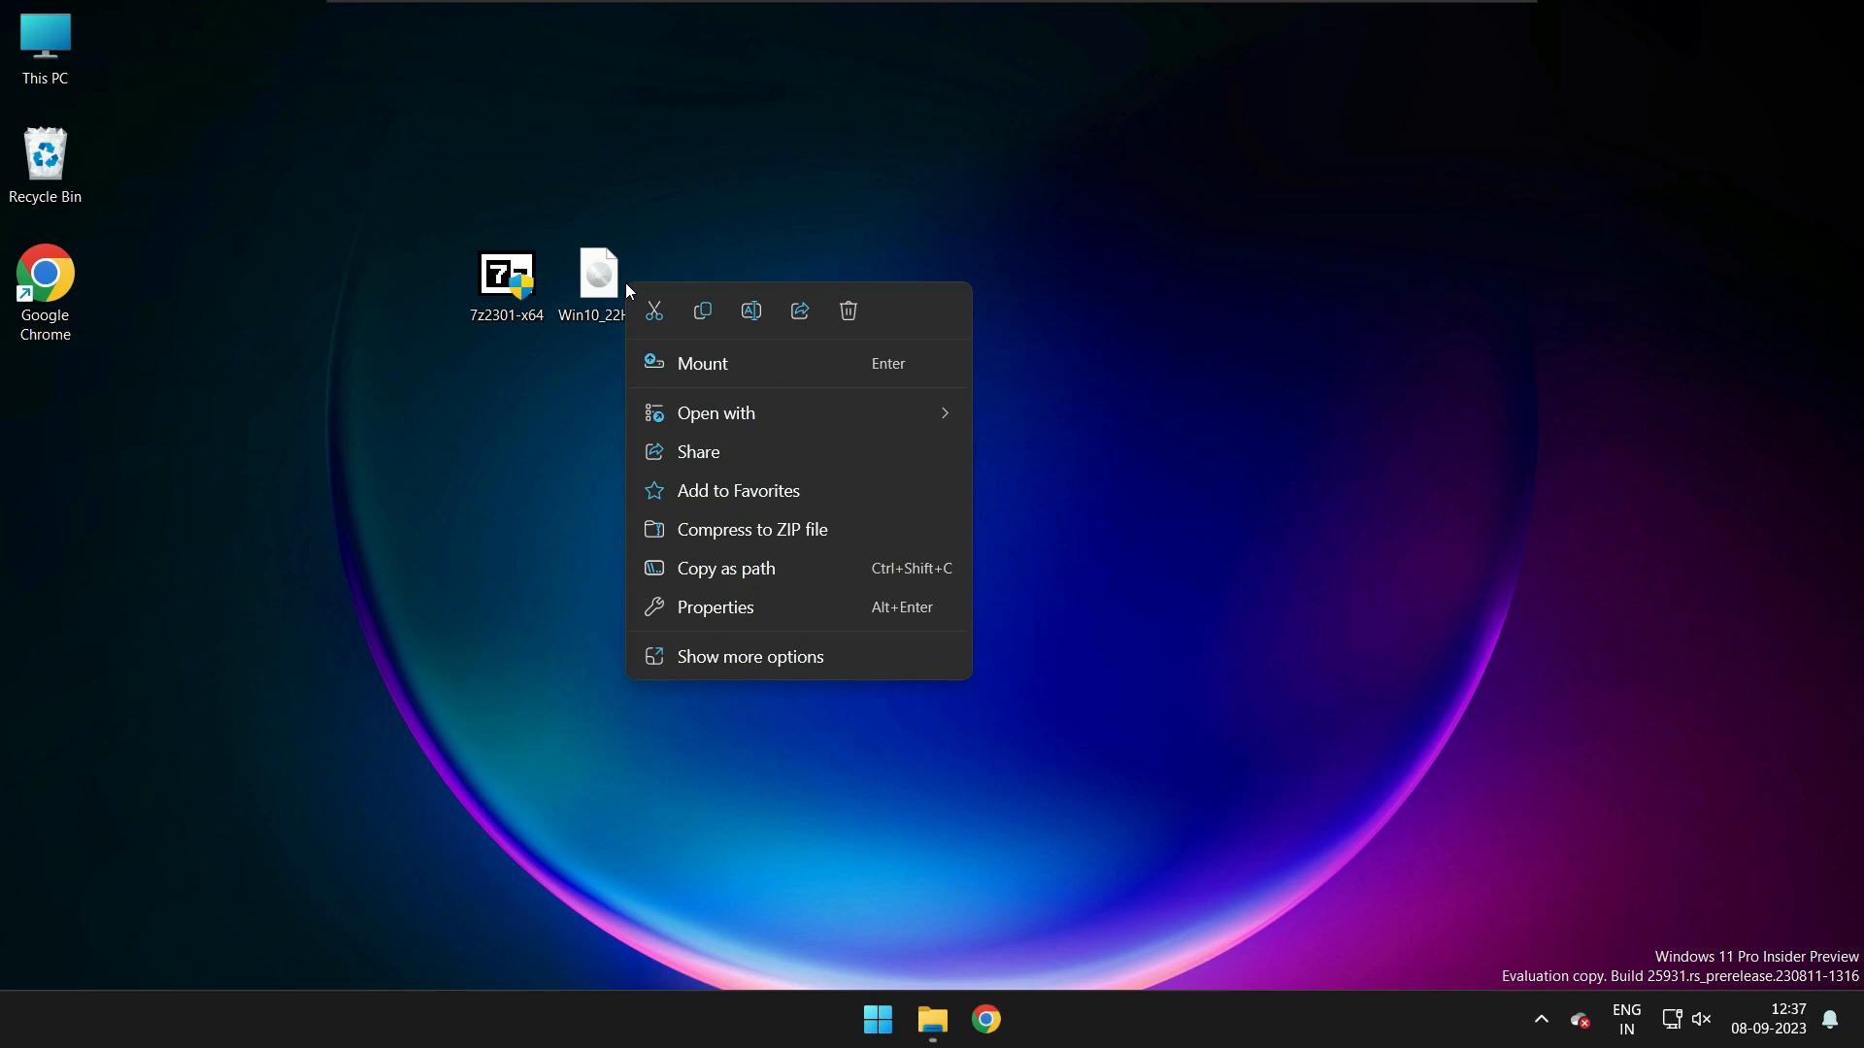
click(736, 657)
mouse_move(865, 382)
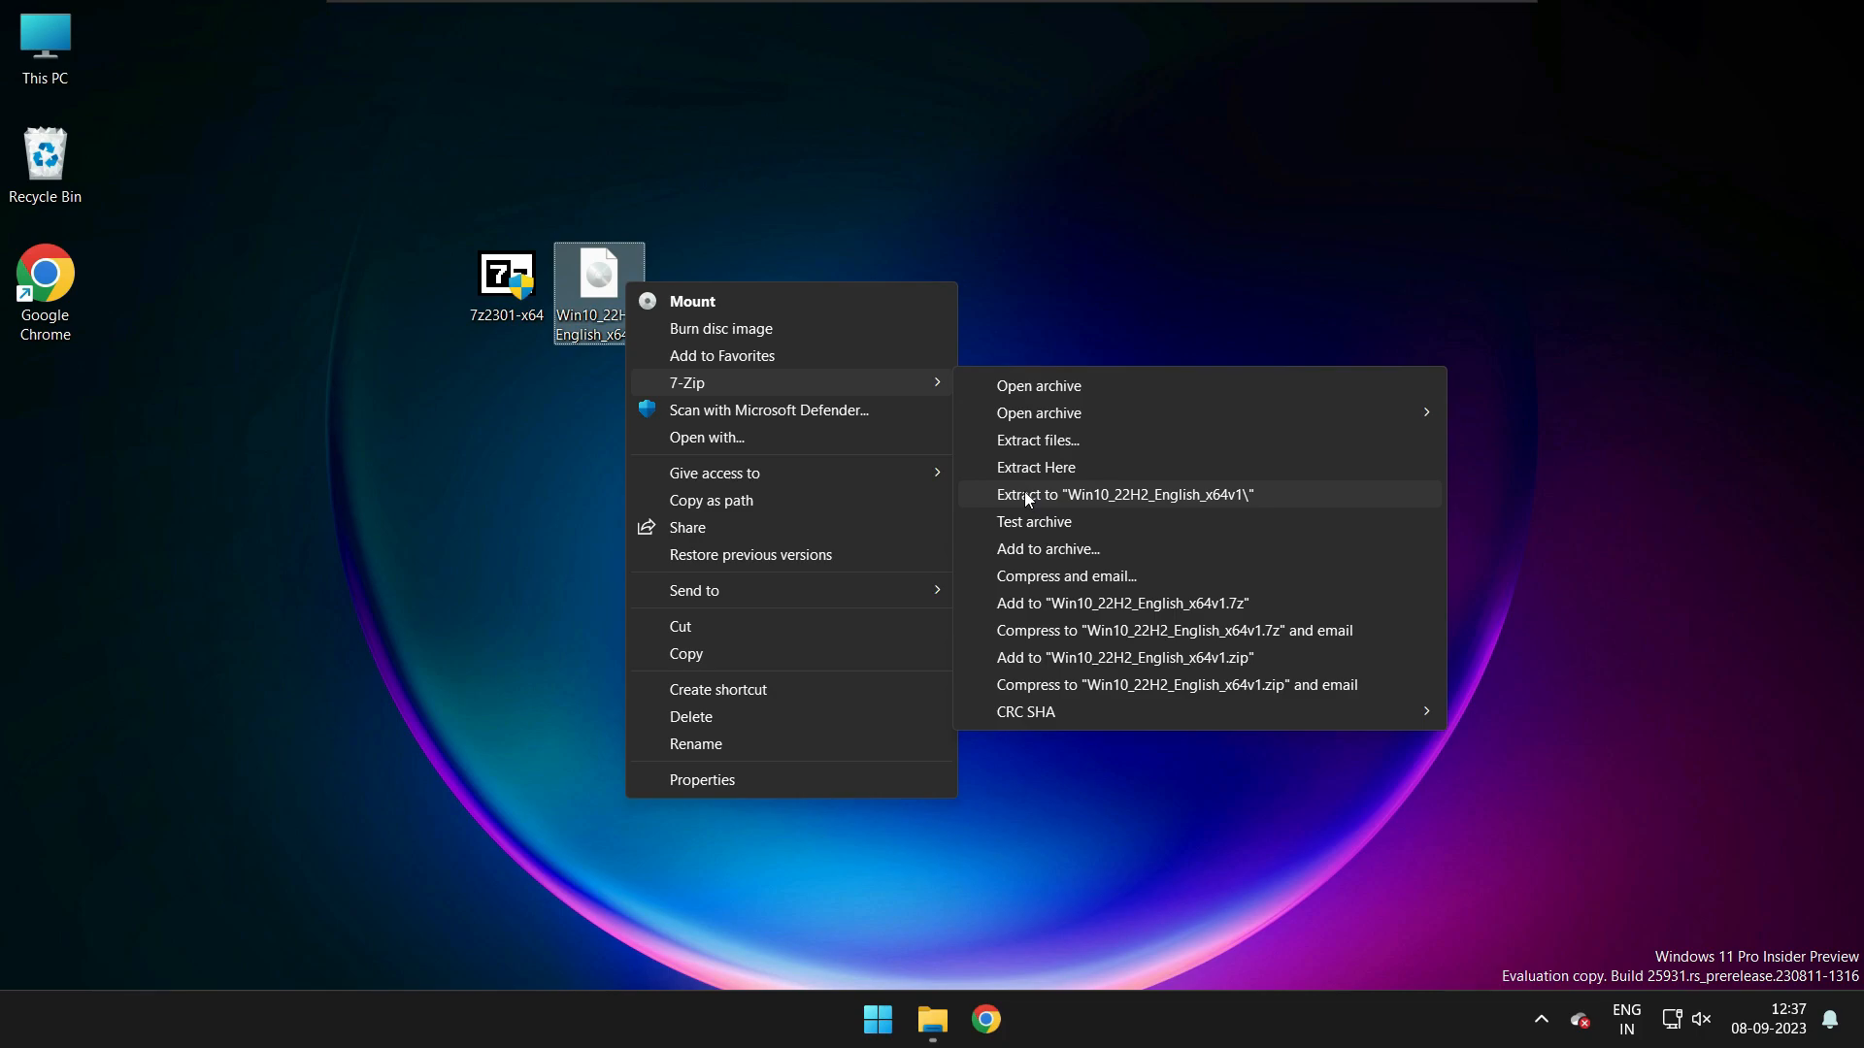
click(1019, 492)
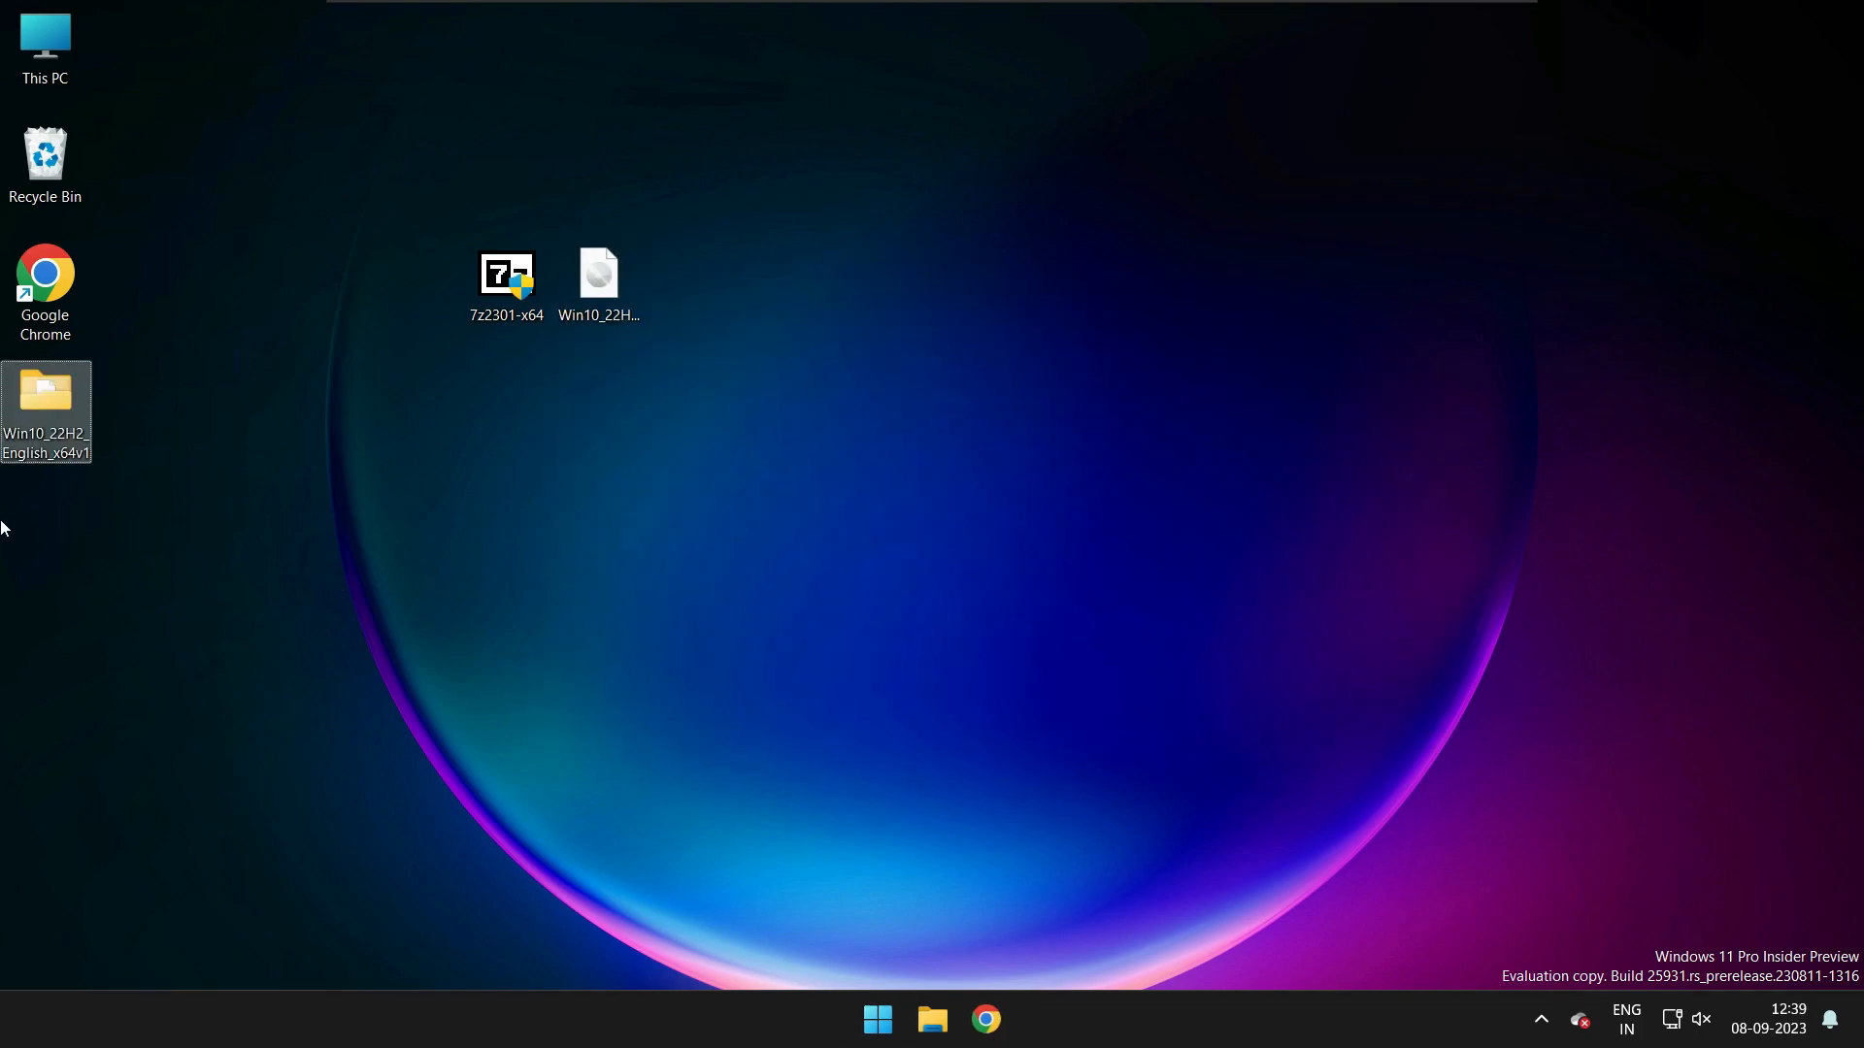
drag(44, 428, 375, 473)
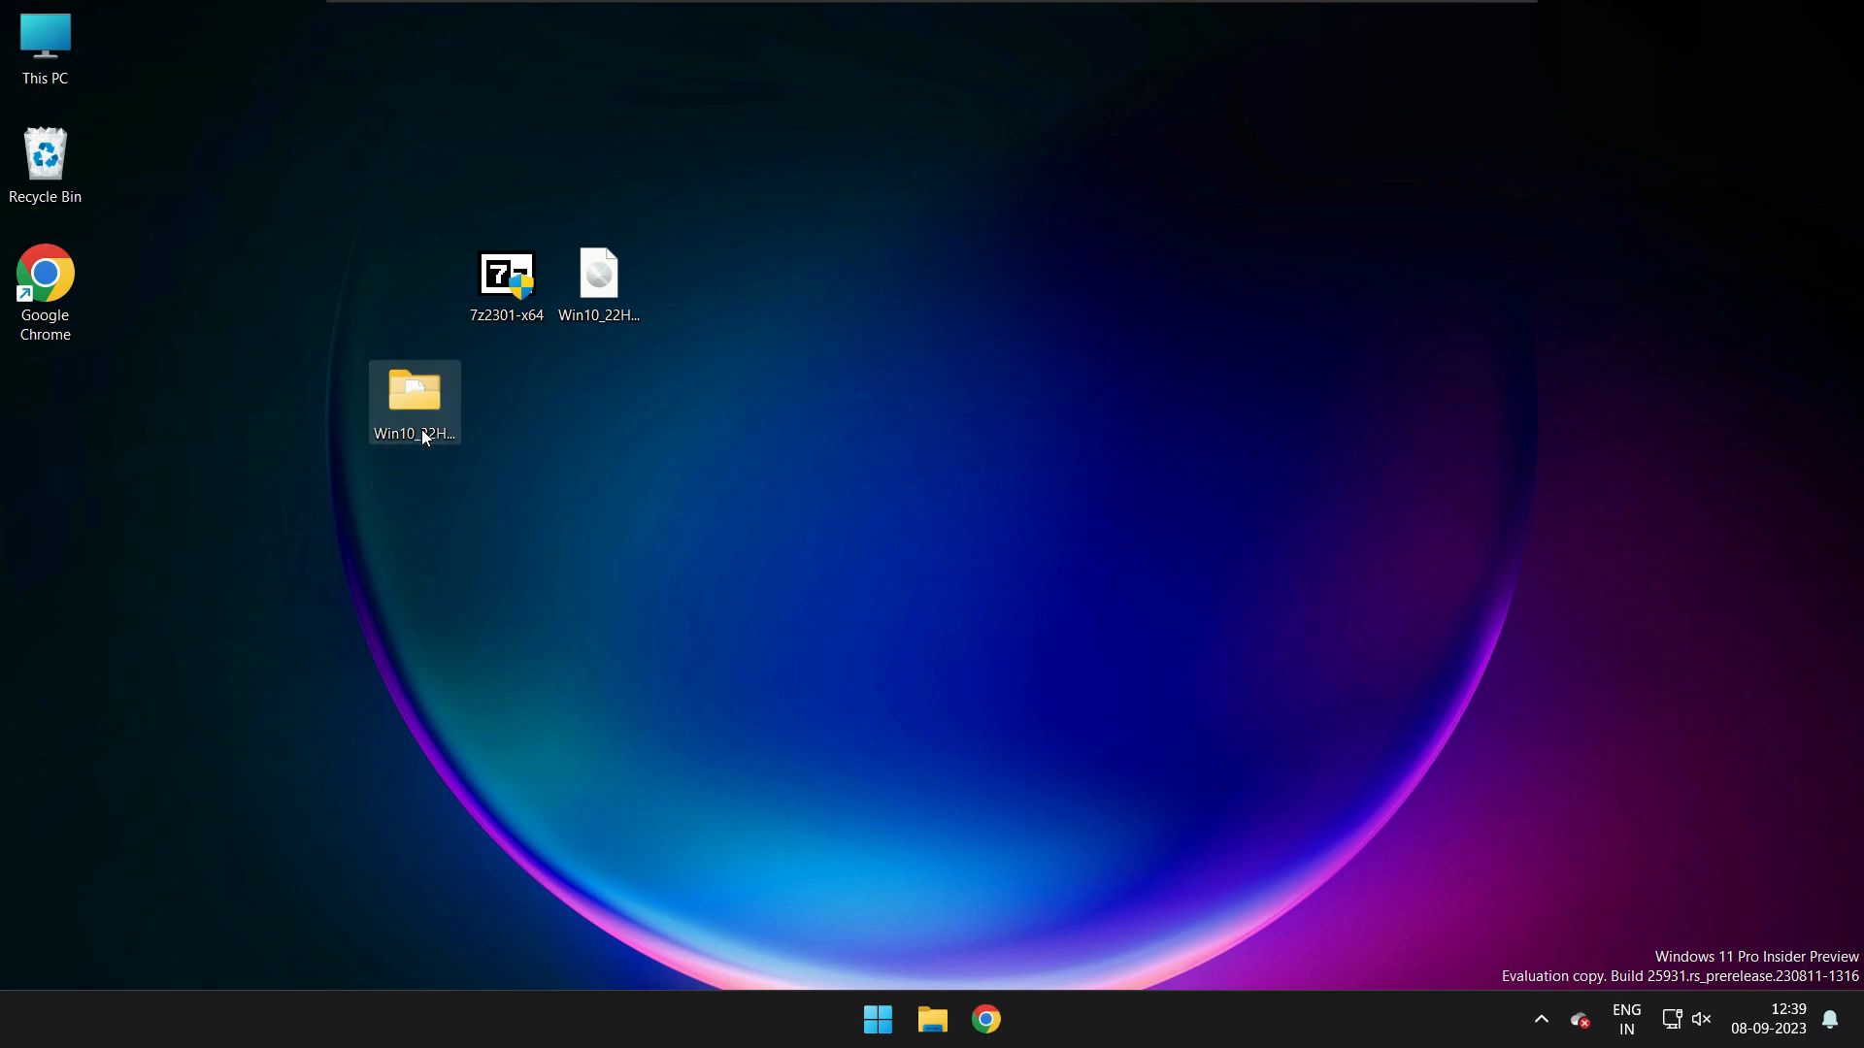
- Open the extracted Win10_22H2_English_x64v1 folder and run its setup application as administrator, allowing it to make changes
double_click(421, 431)
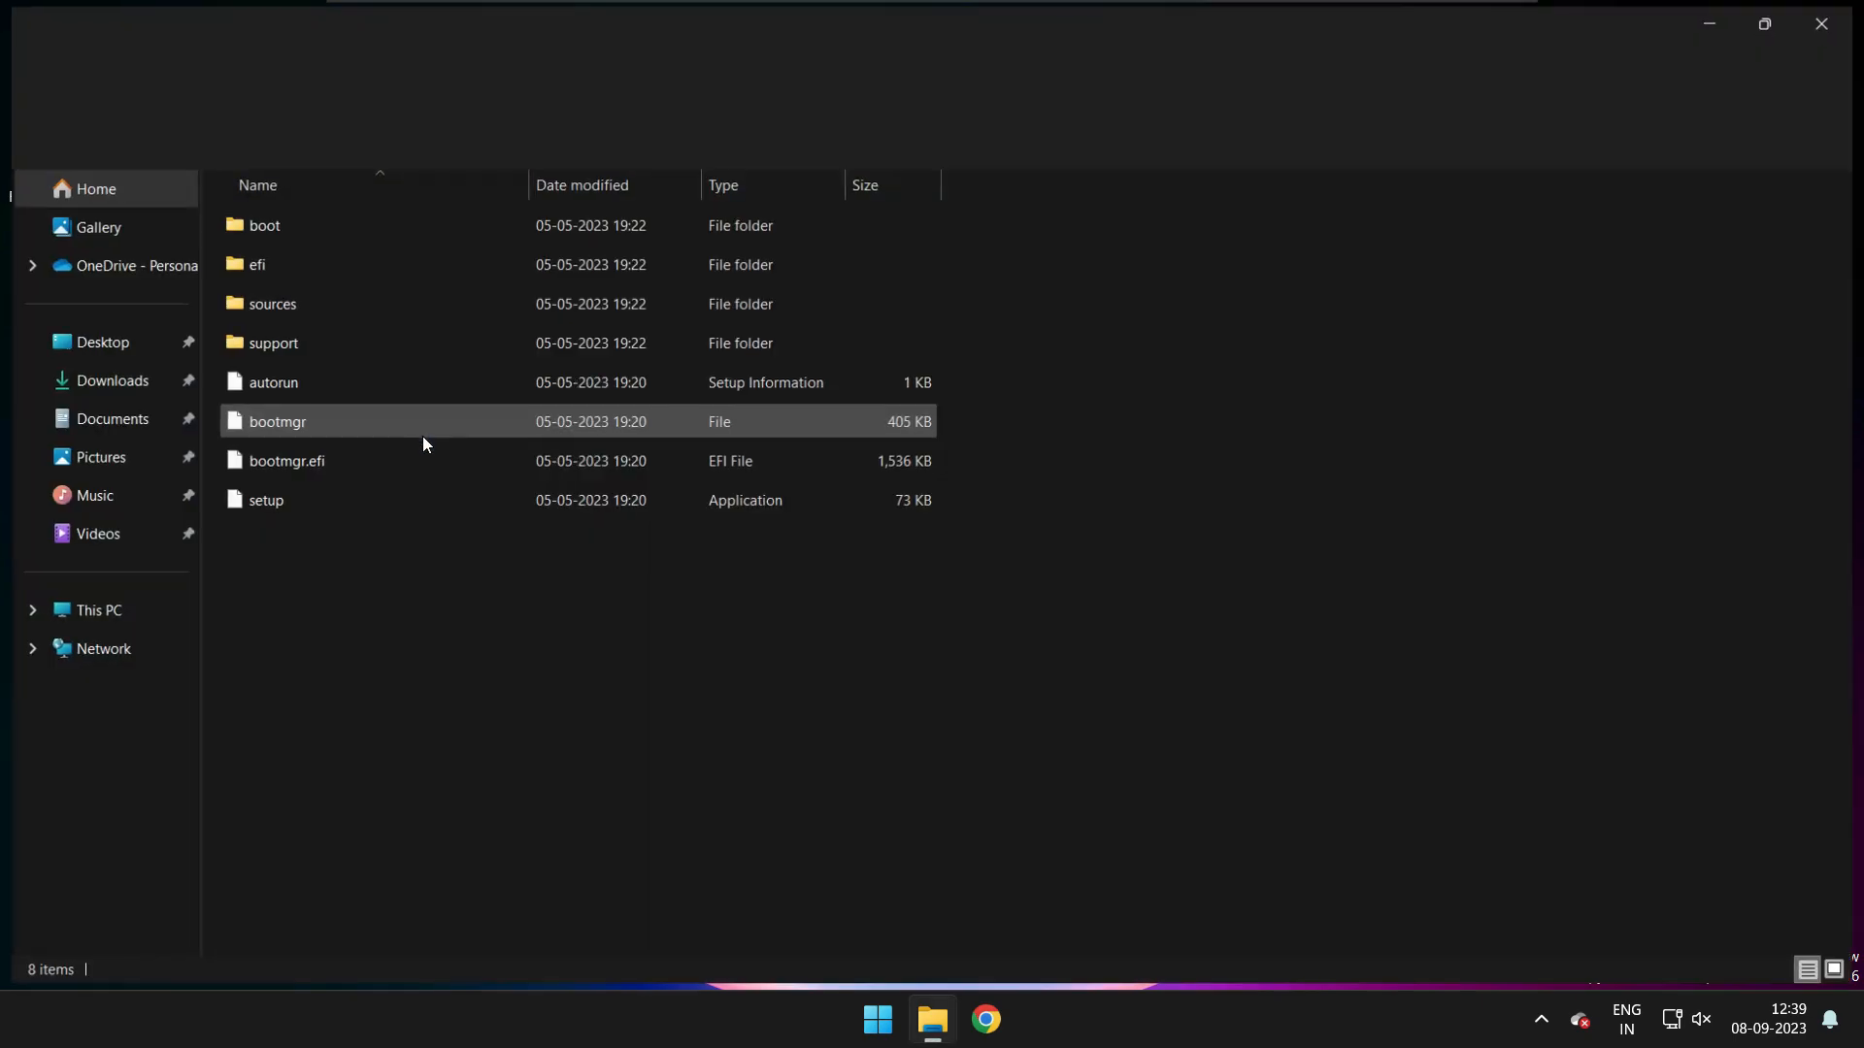
click(381, 505)
right_click(381, 504)
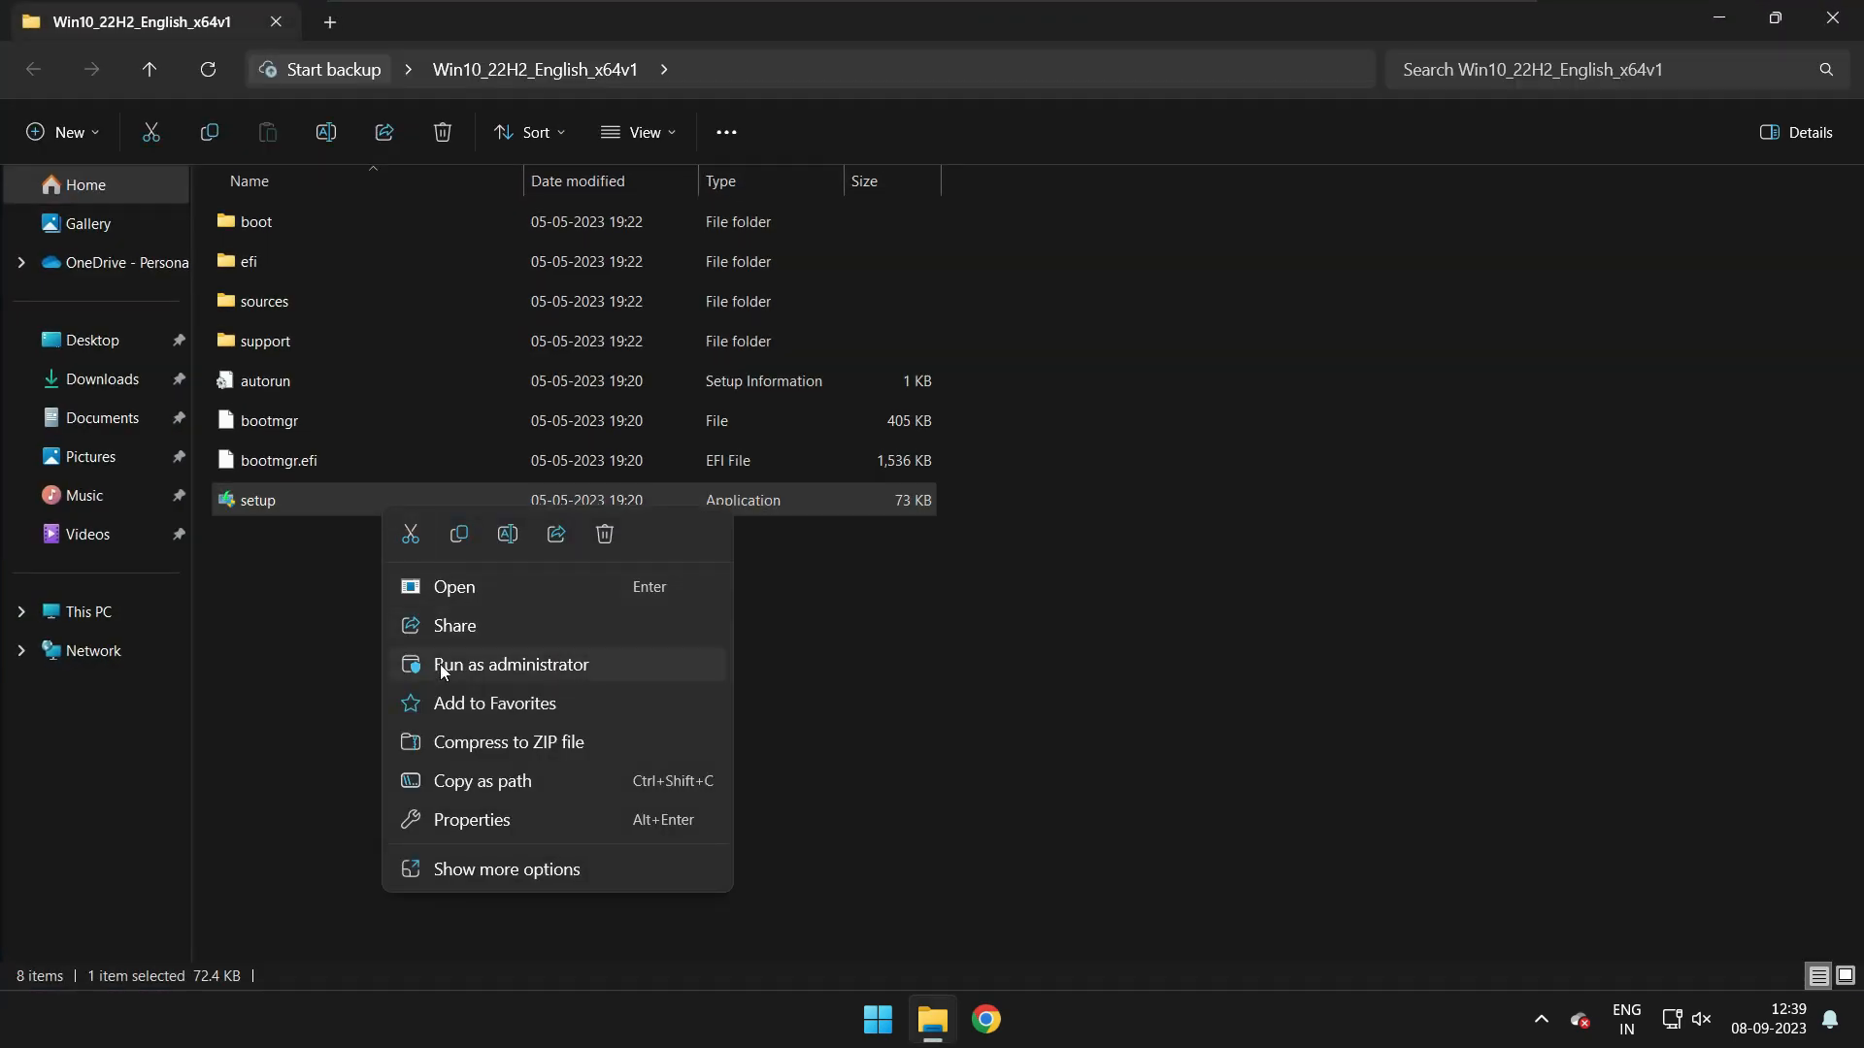
click(501, 673)
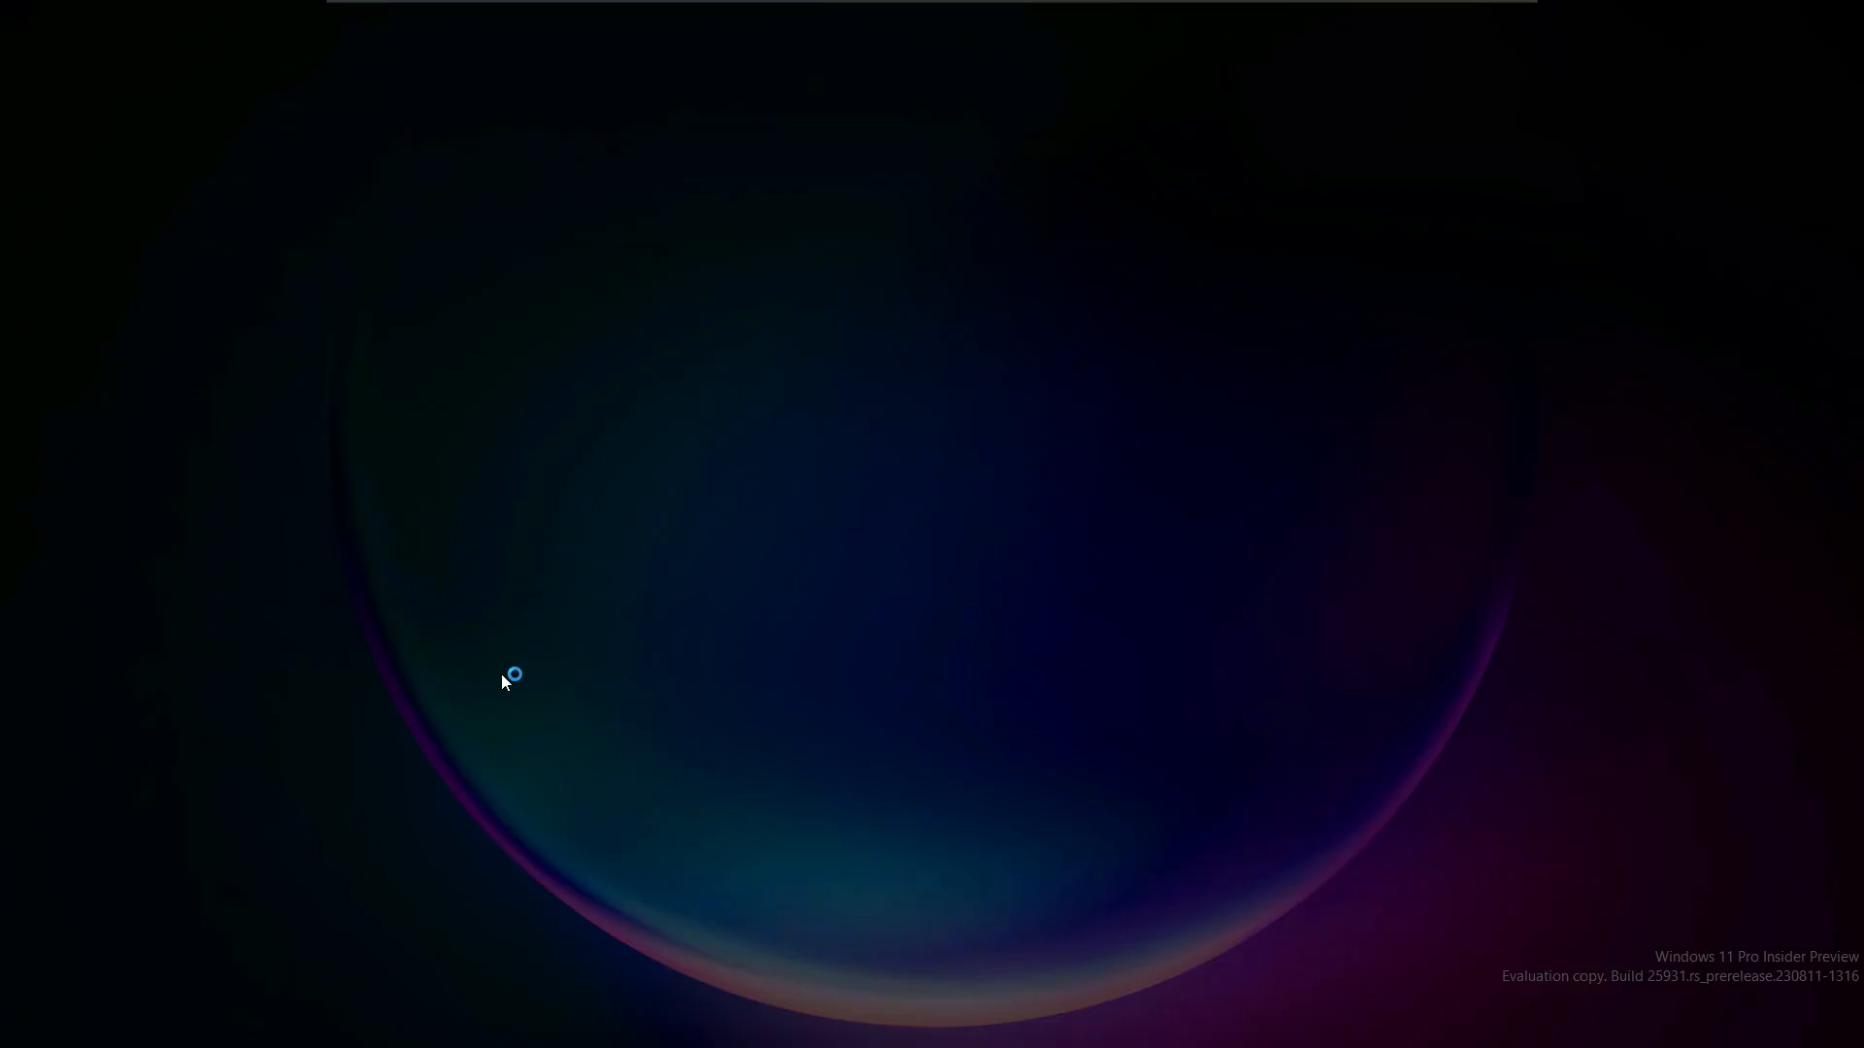
click(802, 714)
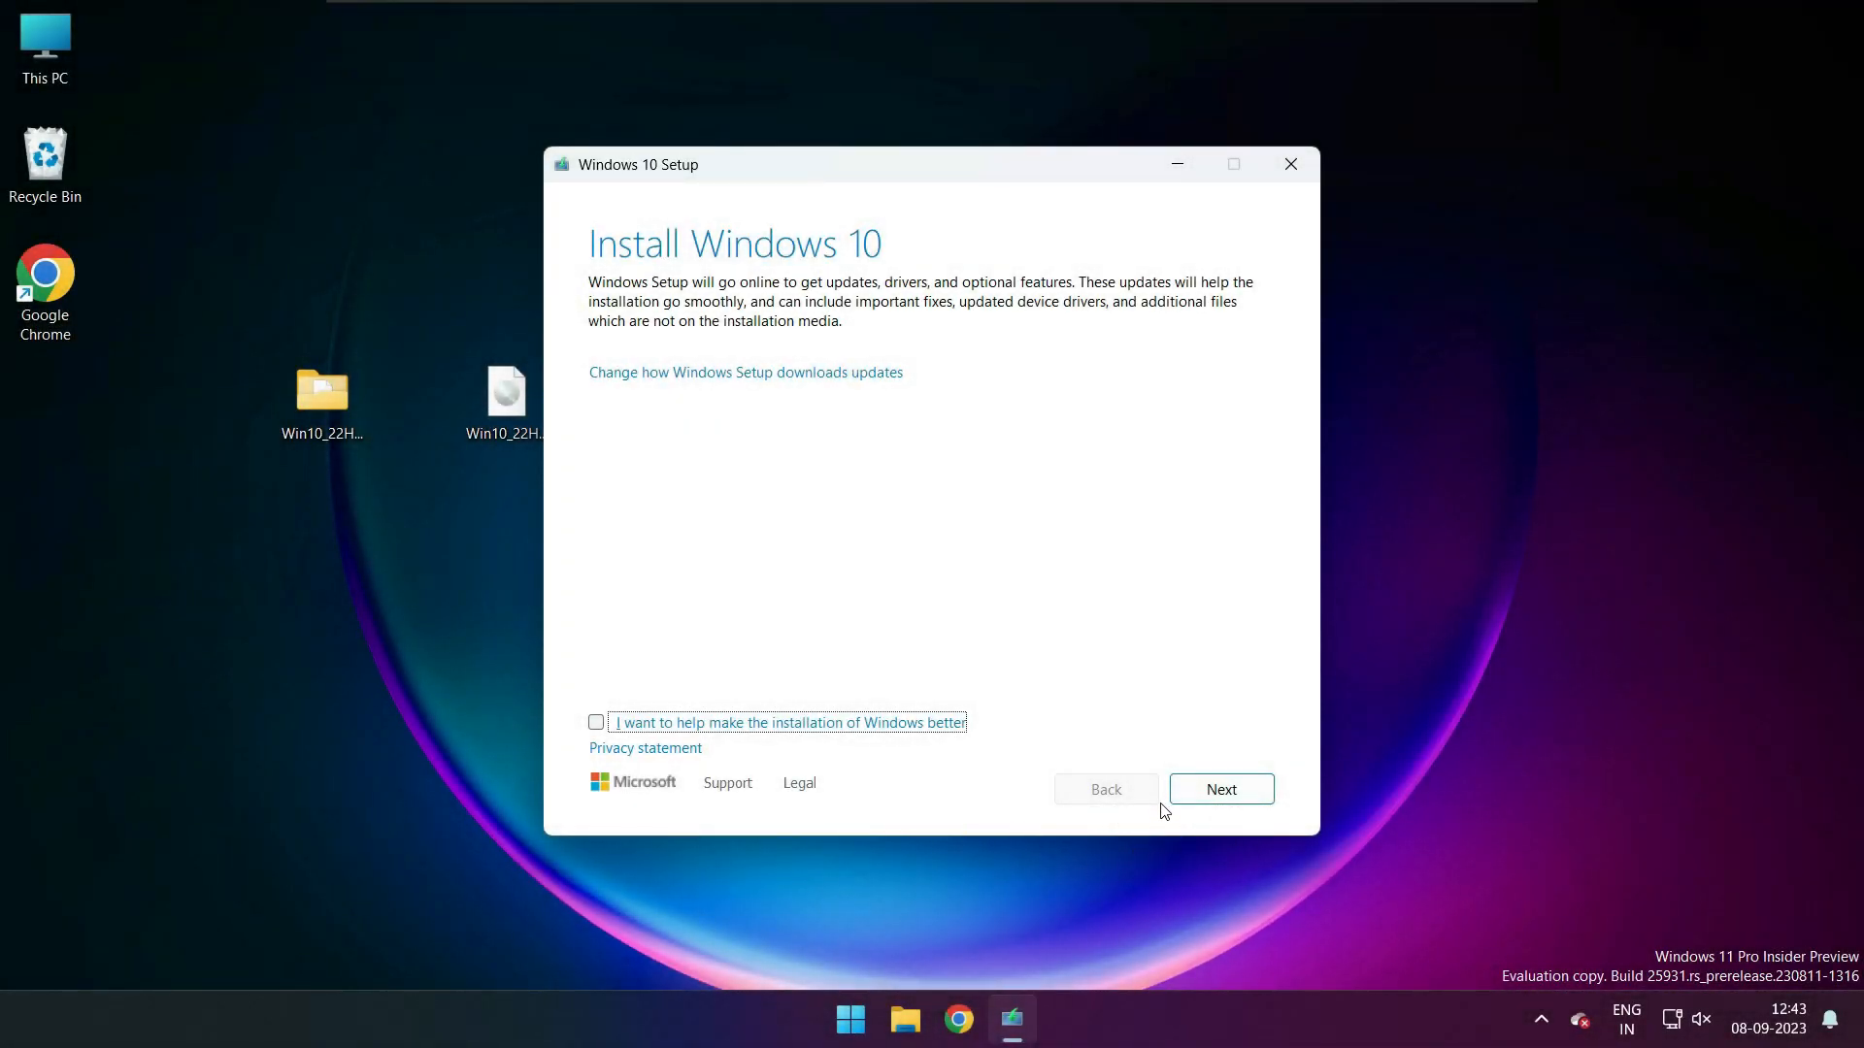
- Continue past the Install Windows 10 page and accept the license terms in Windows 10 Setup
click(1233, 794)
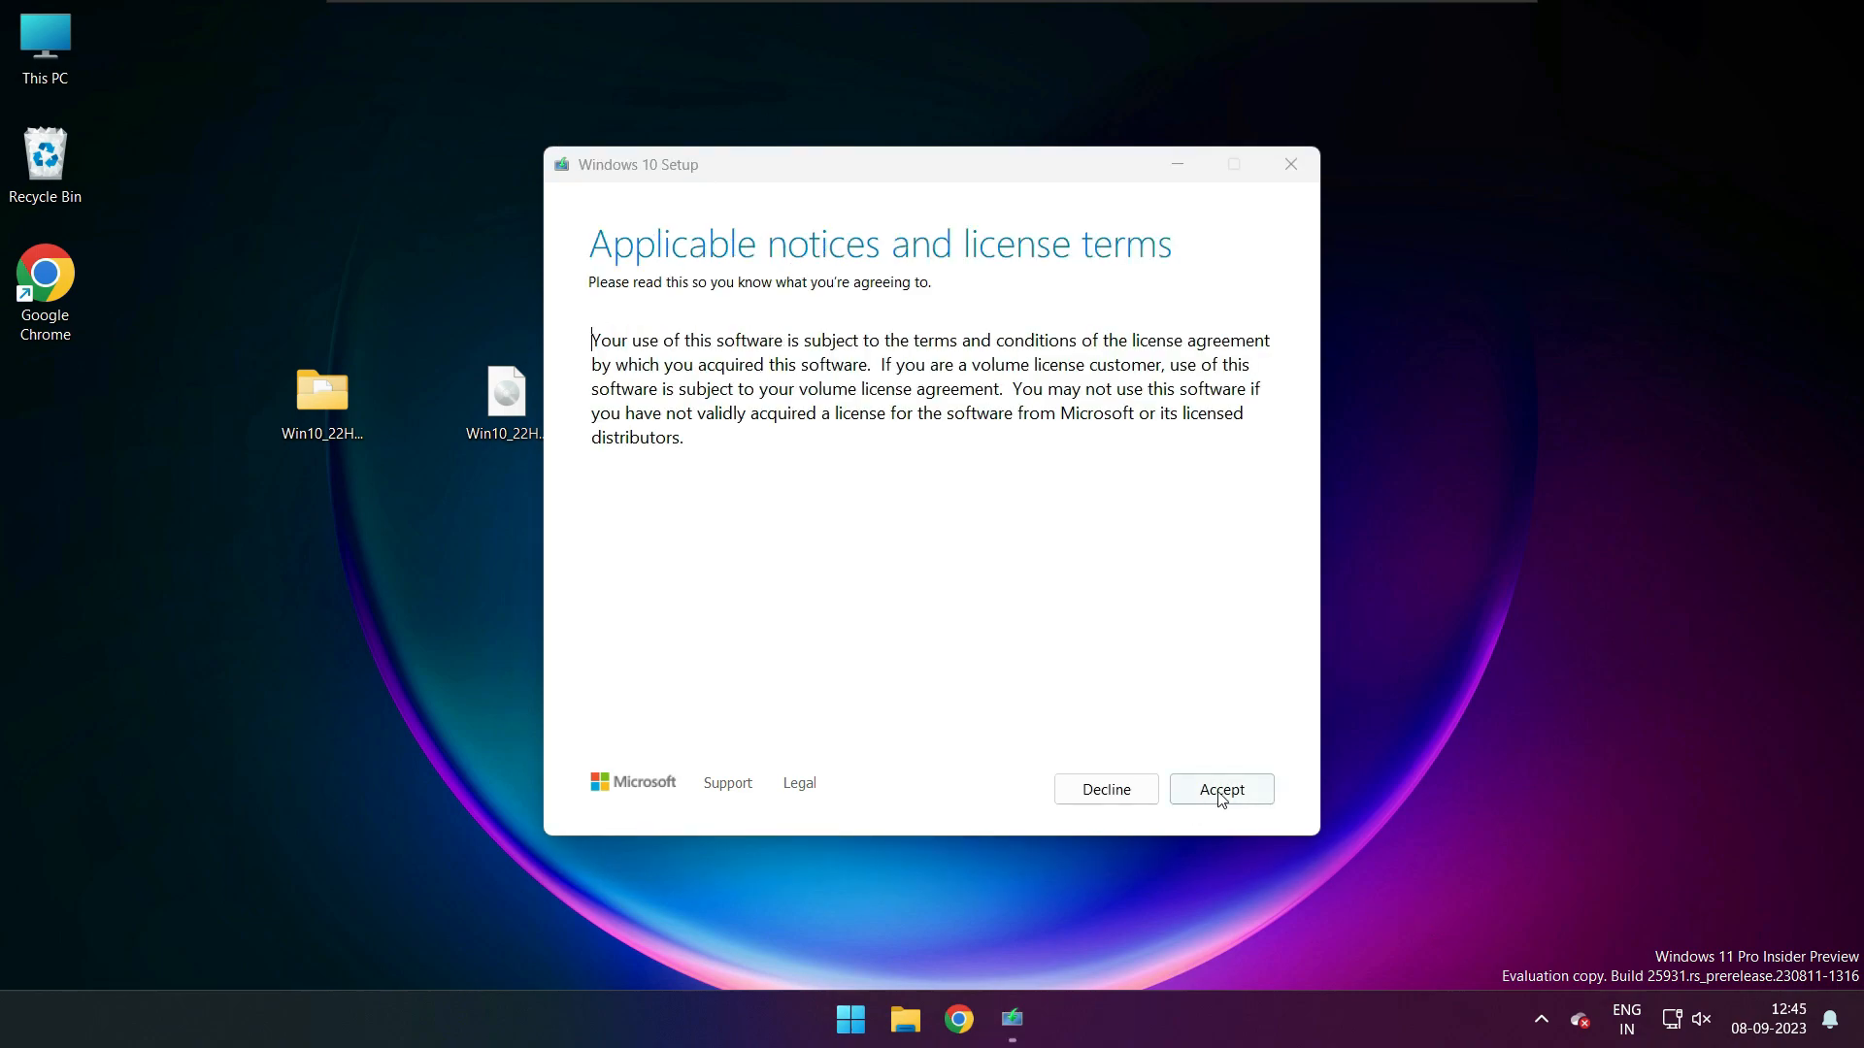
click(1223, 792)
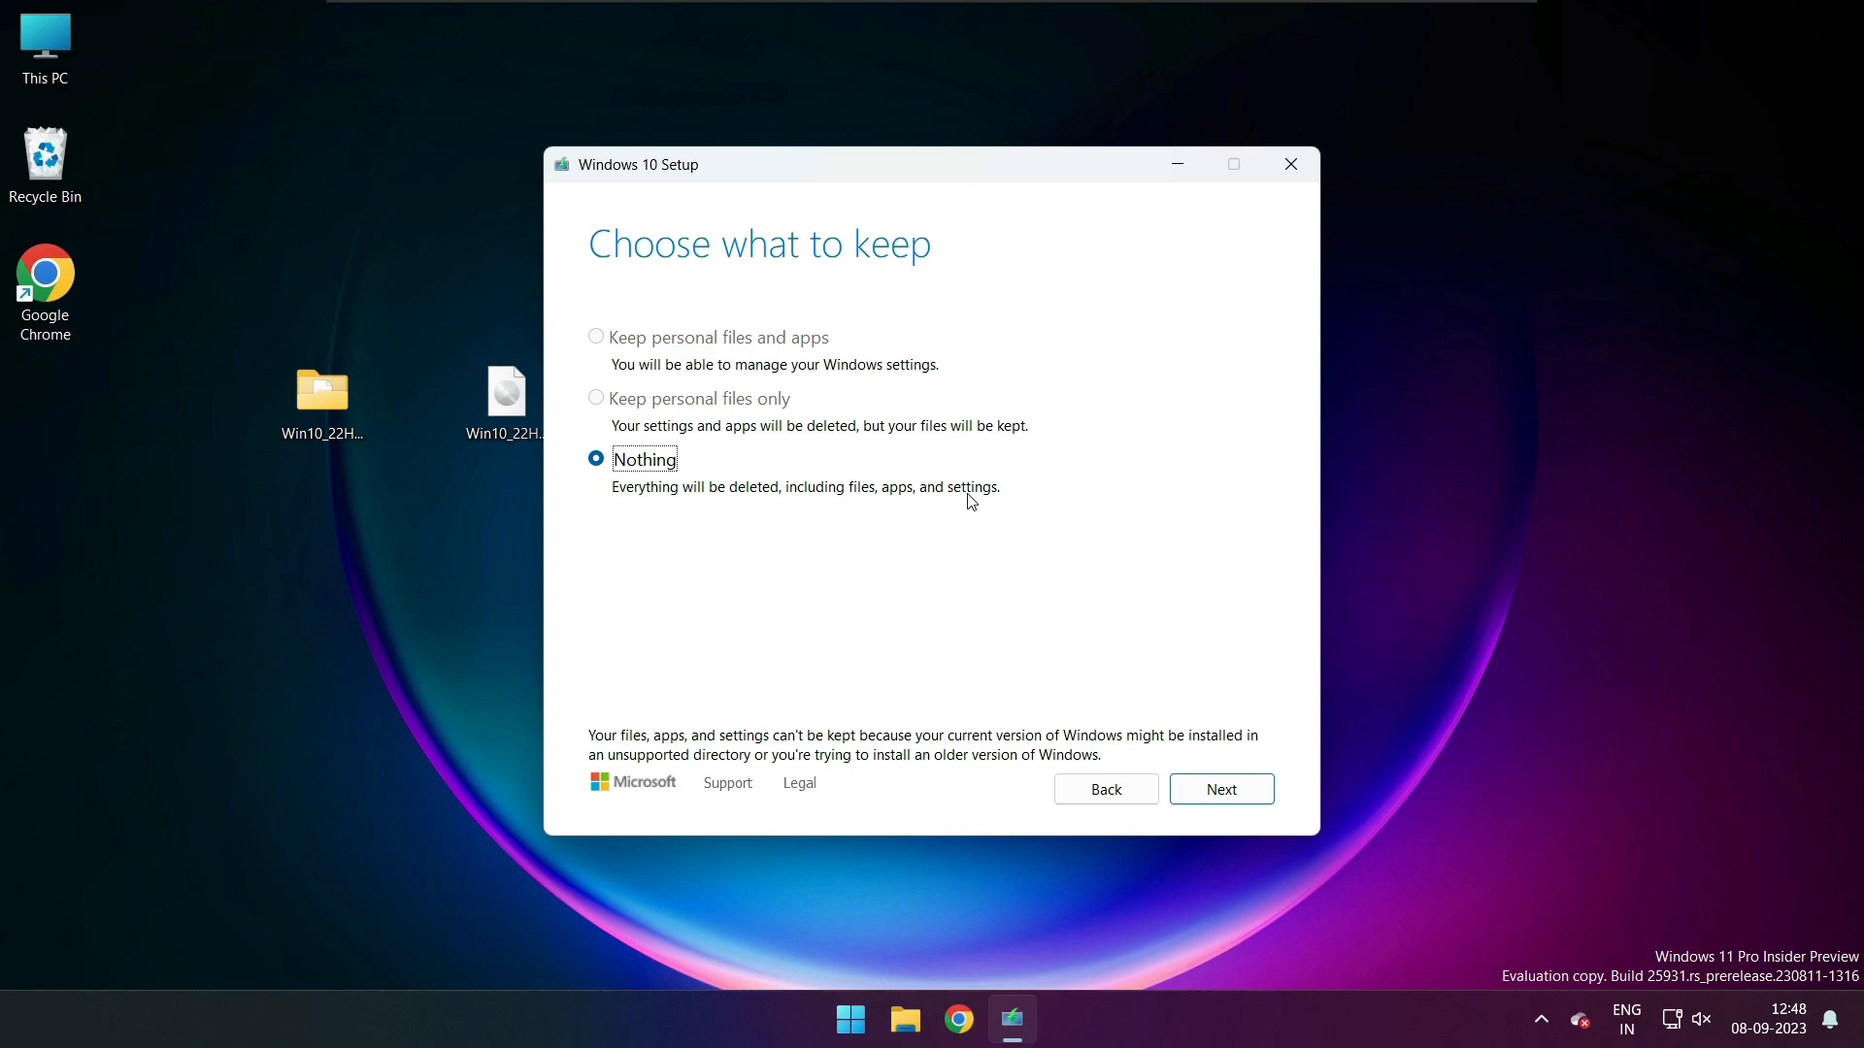
- Continue with Nothing as the choice of what to keep and start the Windows 10 Pro installation
double_click(70, 70)
click(1224, 787)
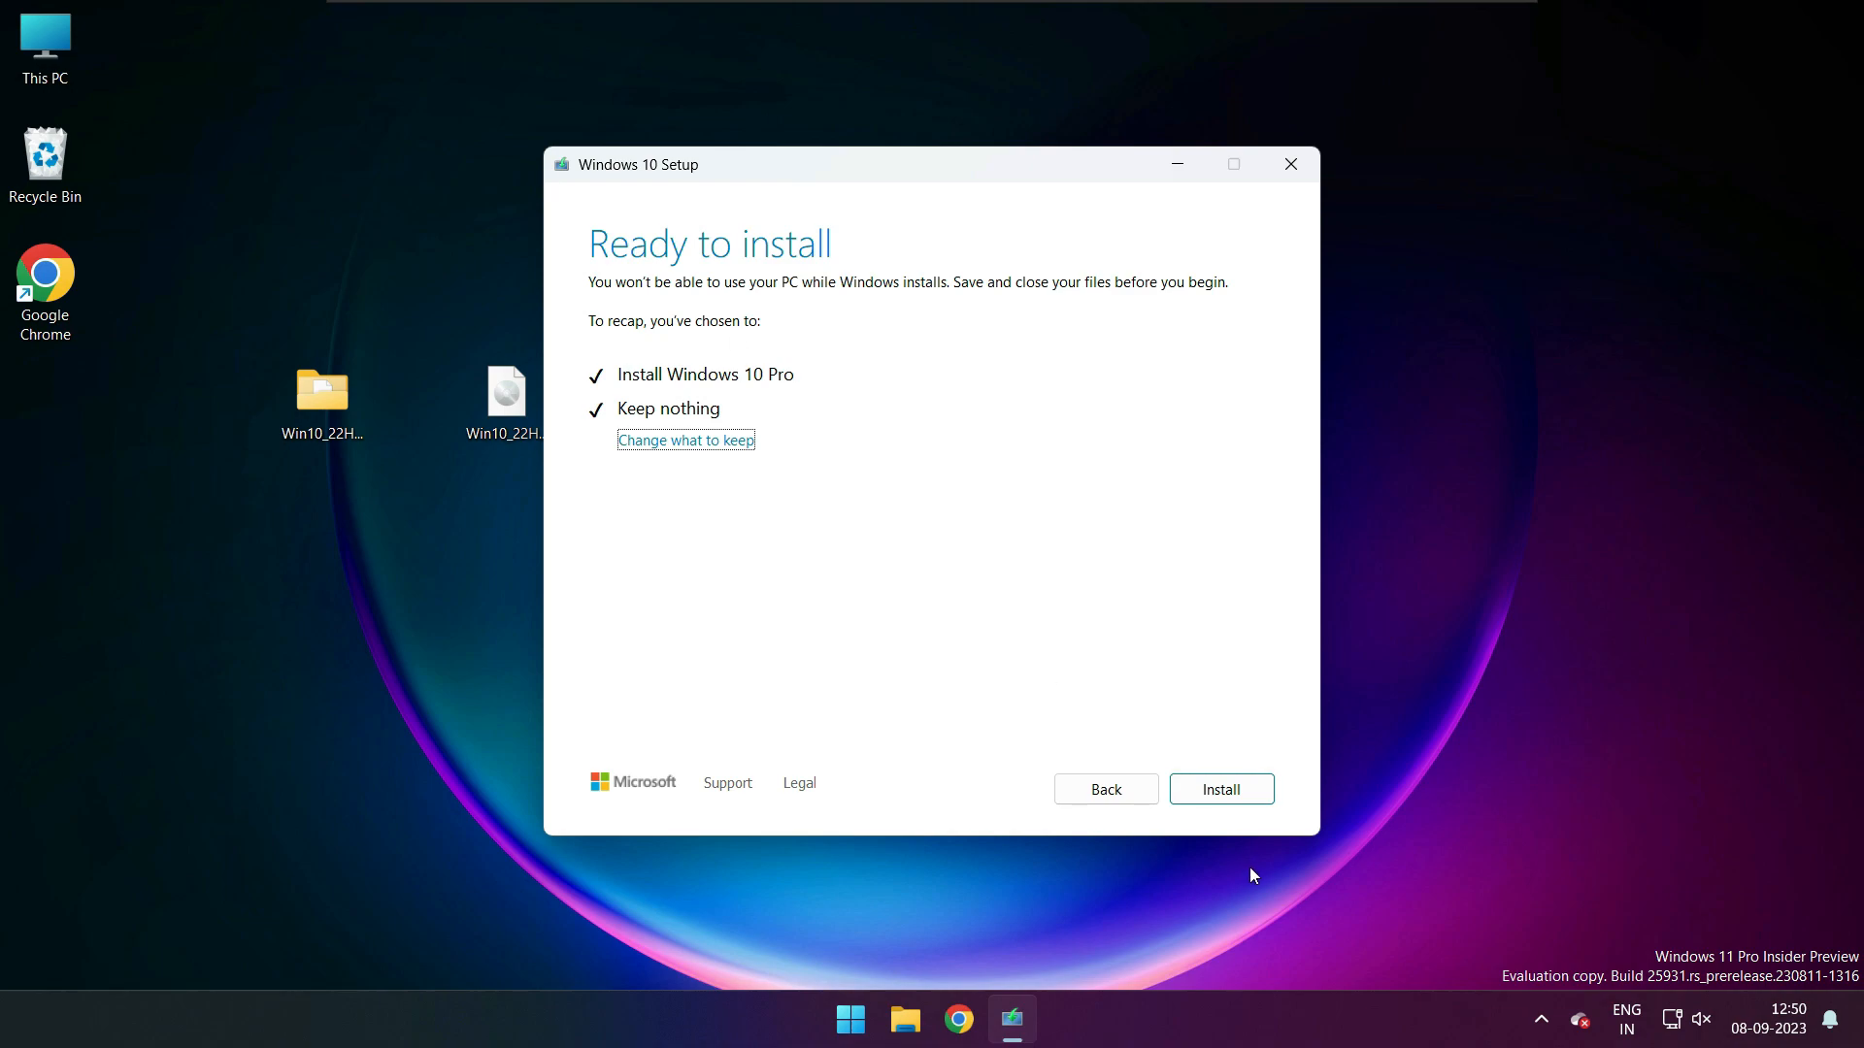
click(1249, 800)
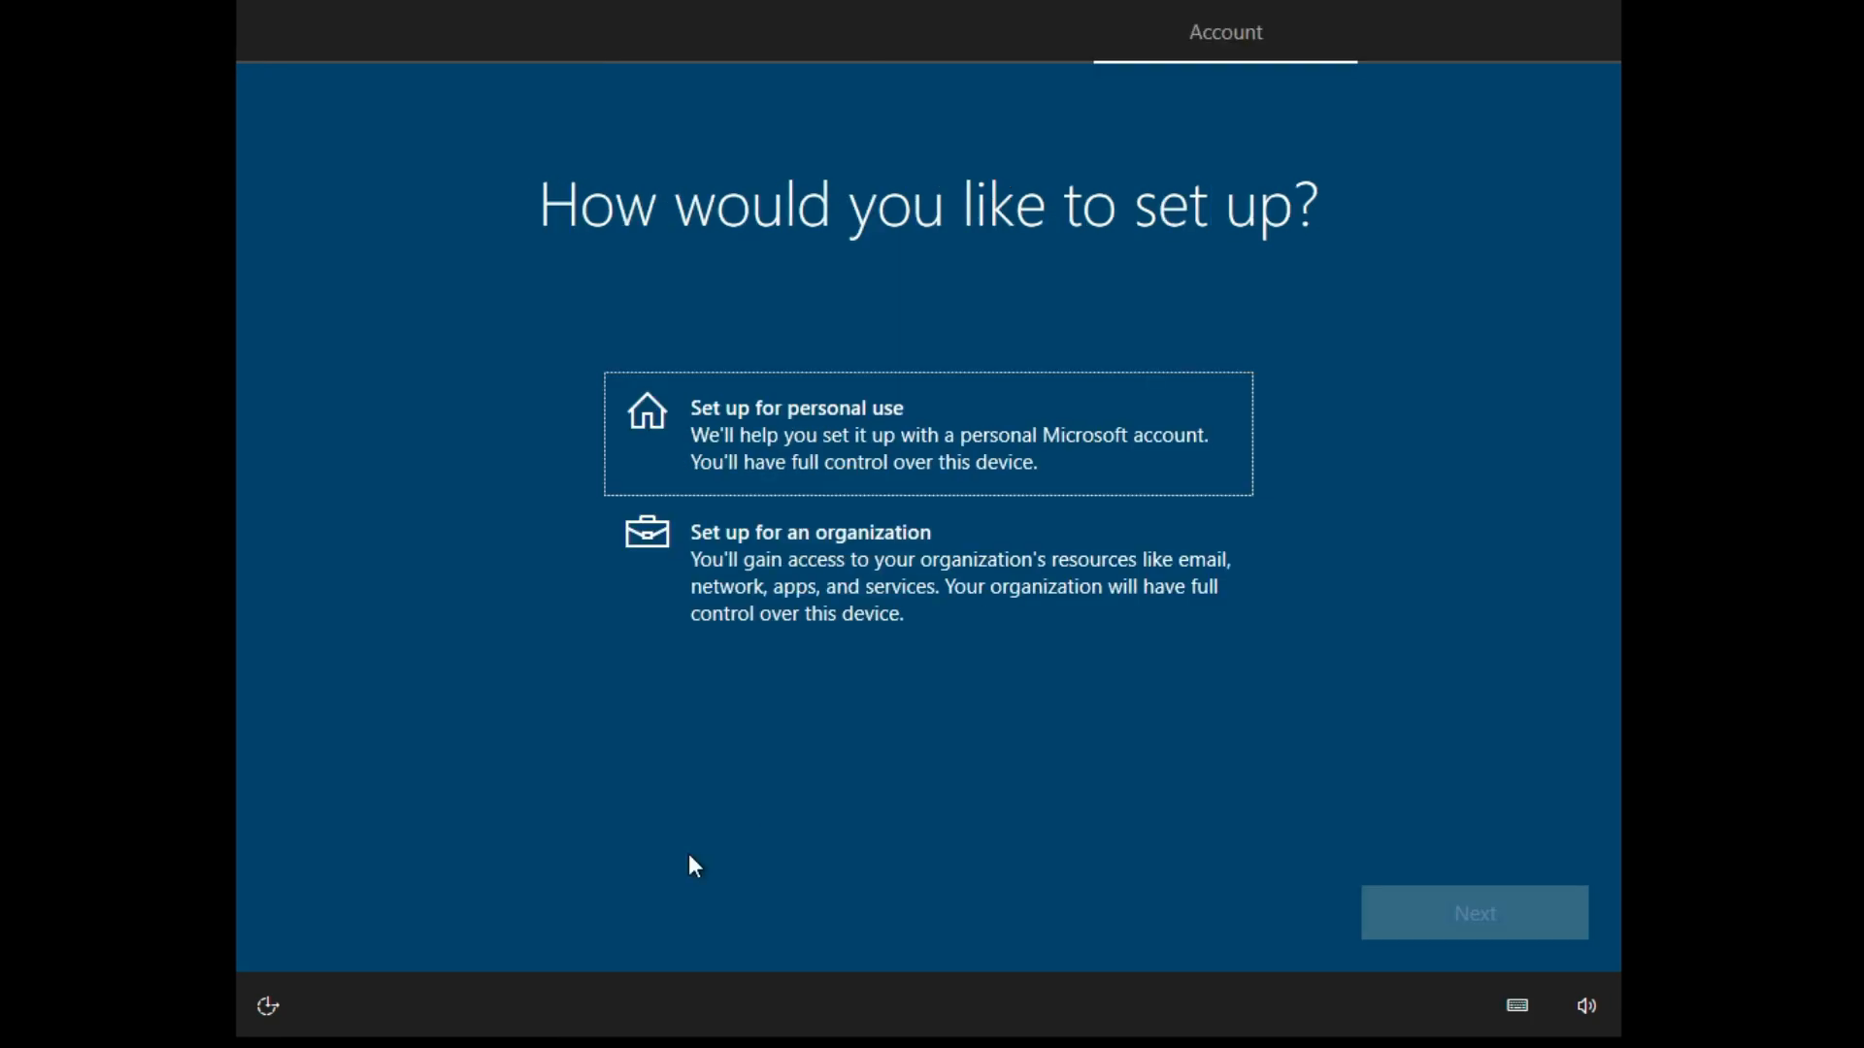
- Set up the PC for personal use with an offline account named windows 10, and submit the security questions page
click(1531, 903)
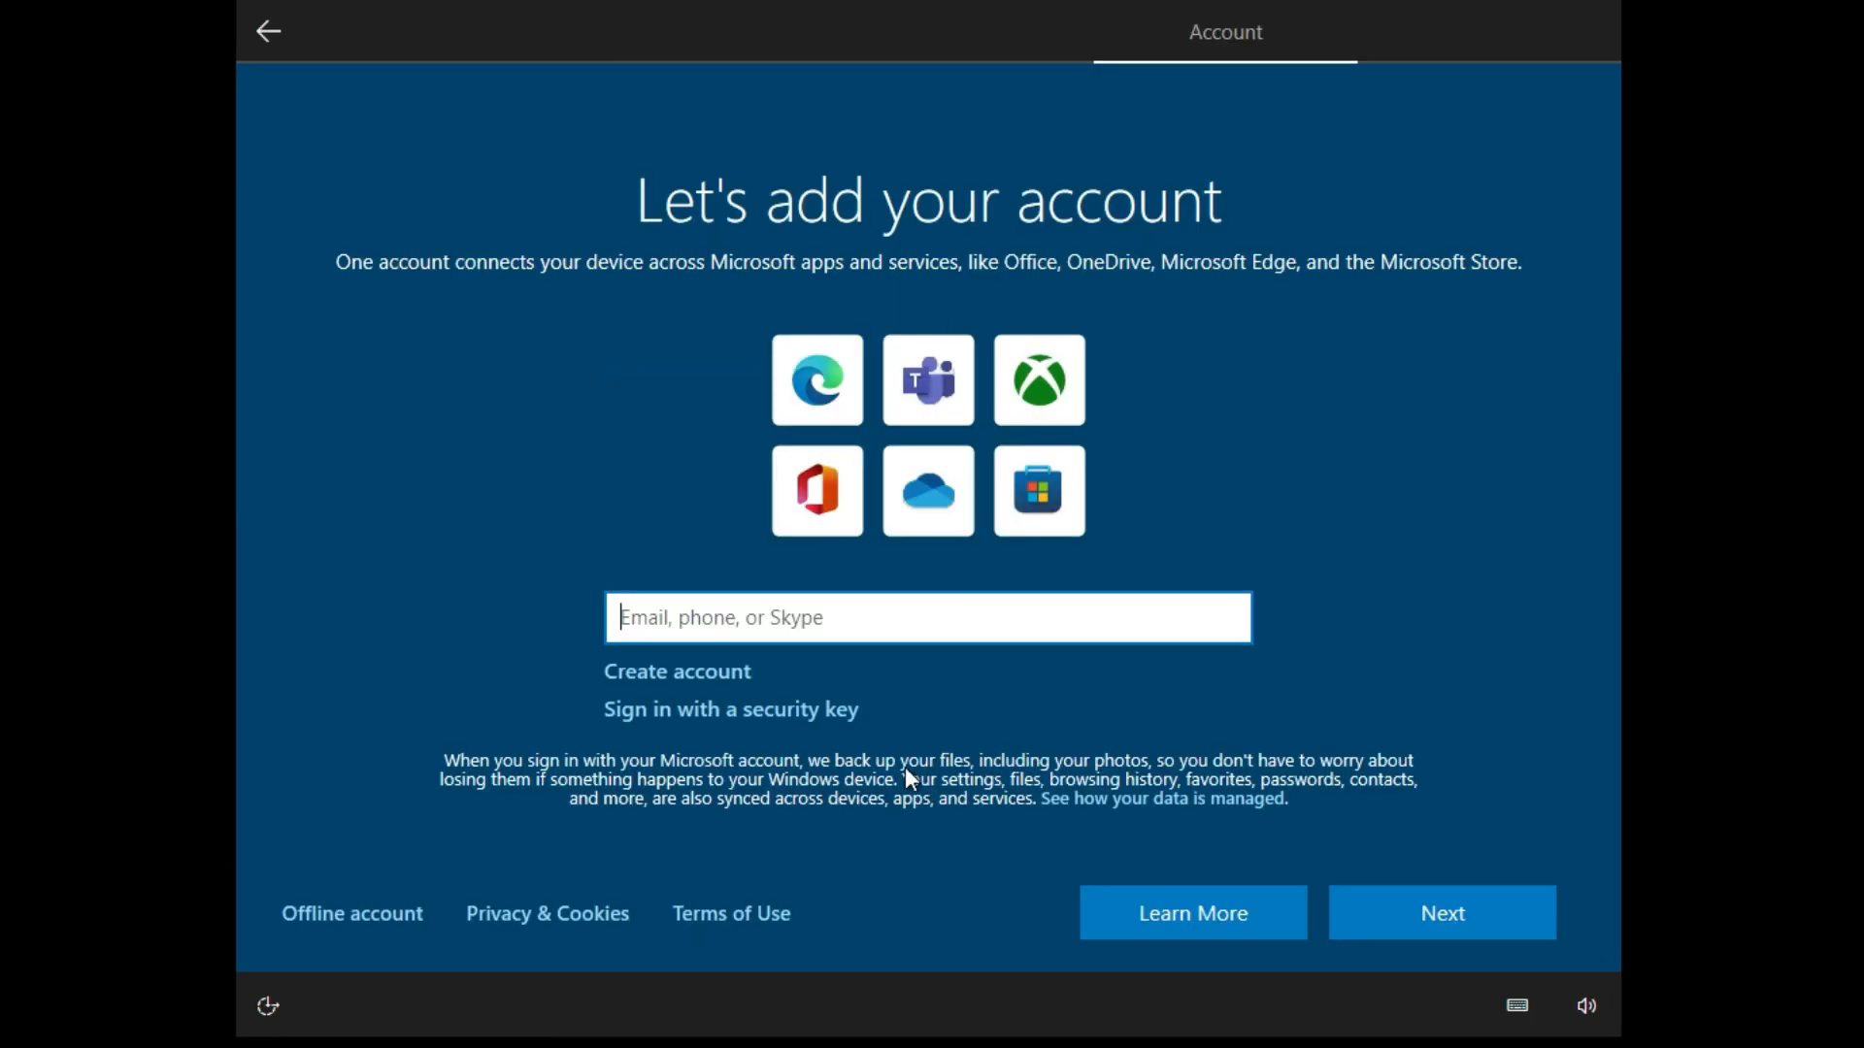
click(354, 913)
text(windows 10)
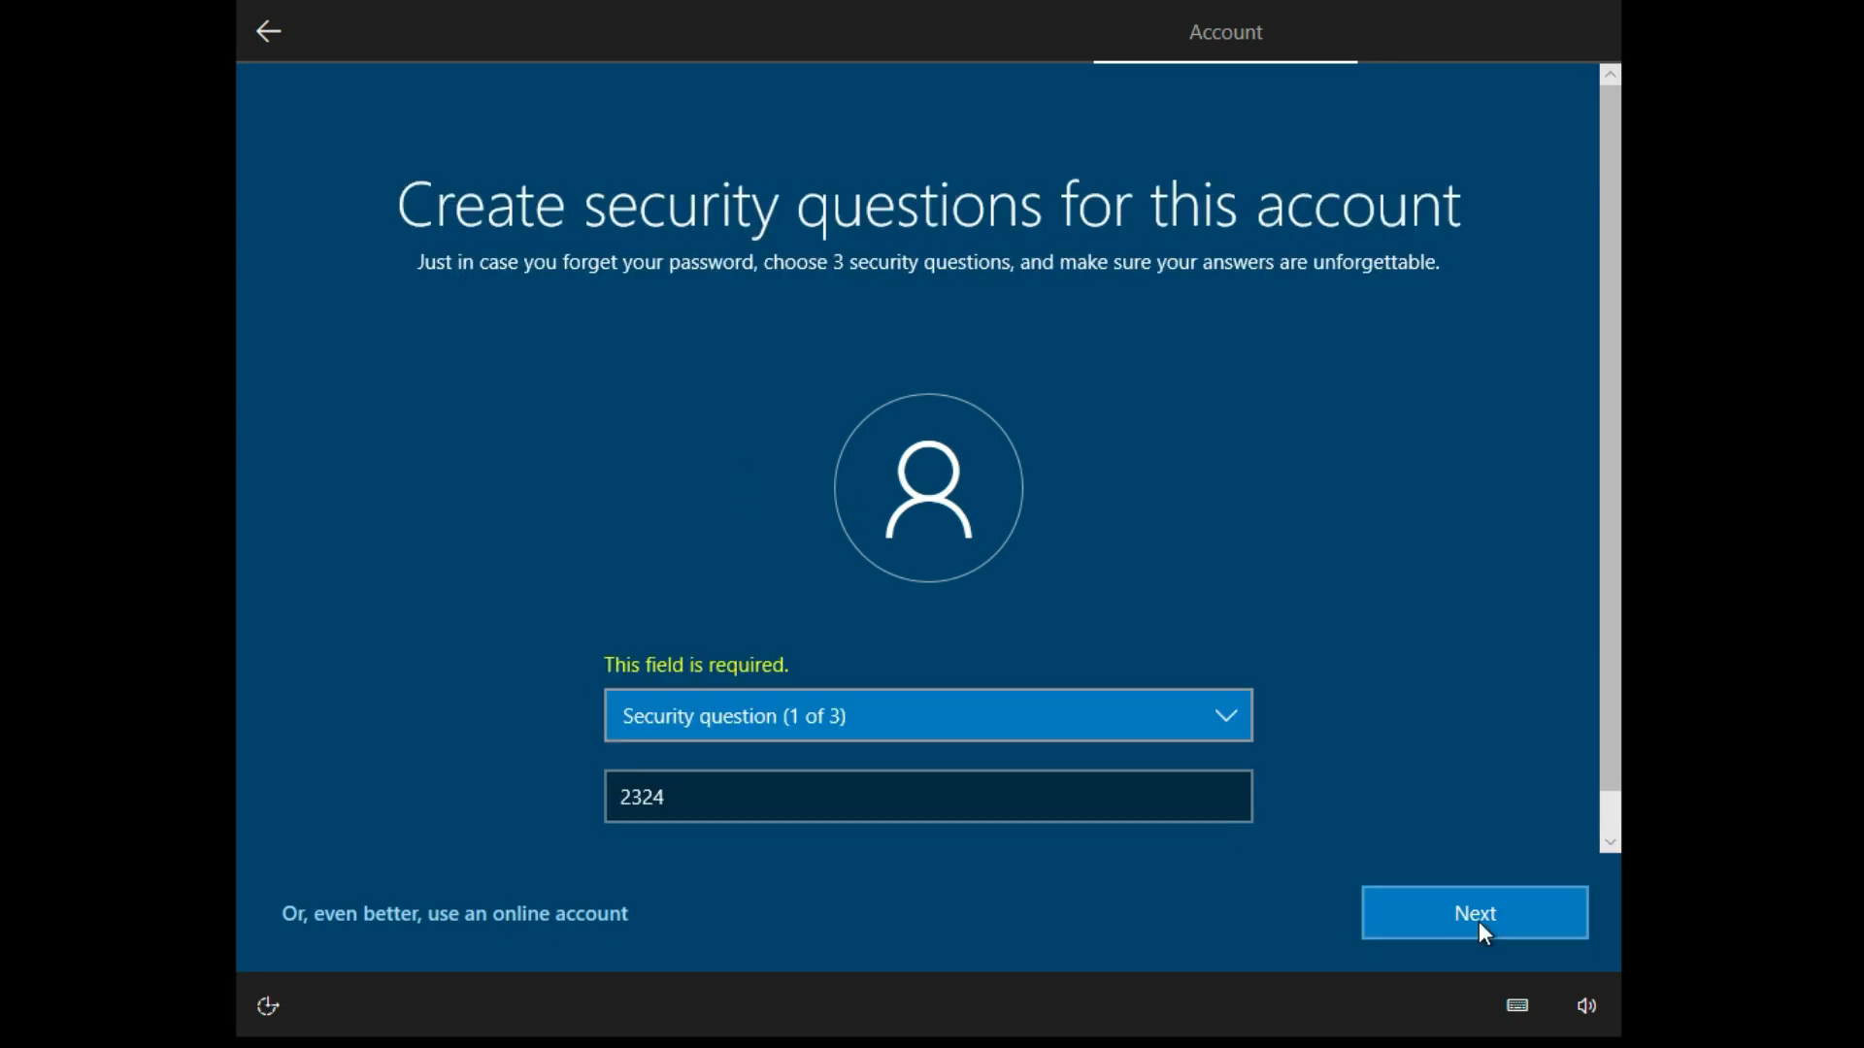
click(1476, 914)
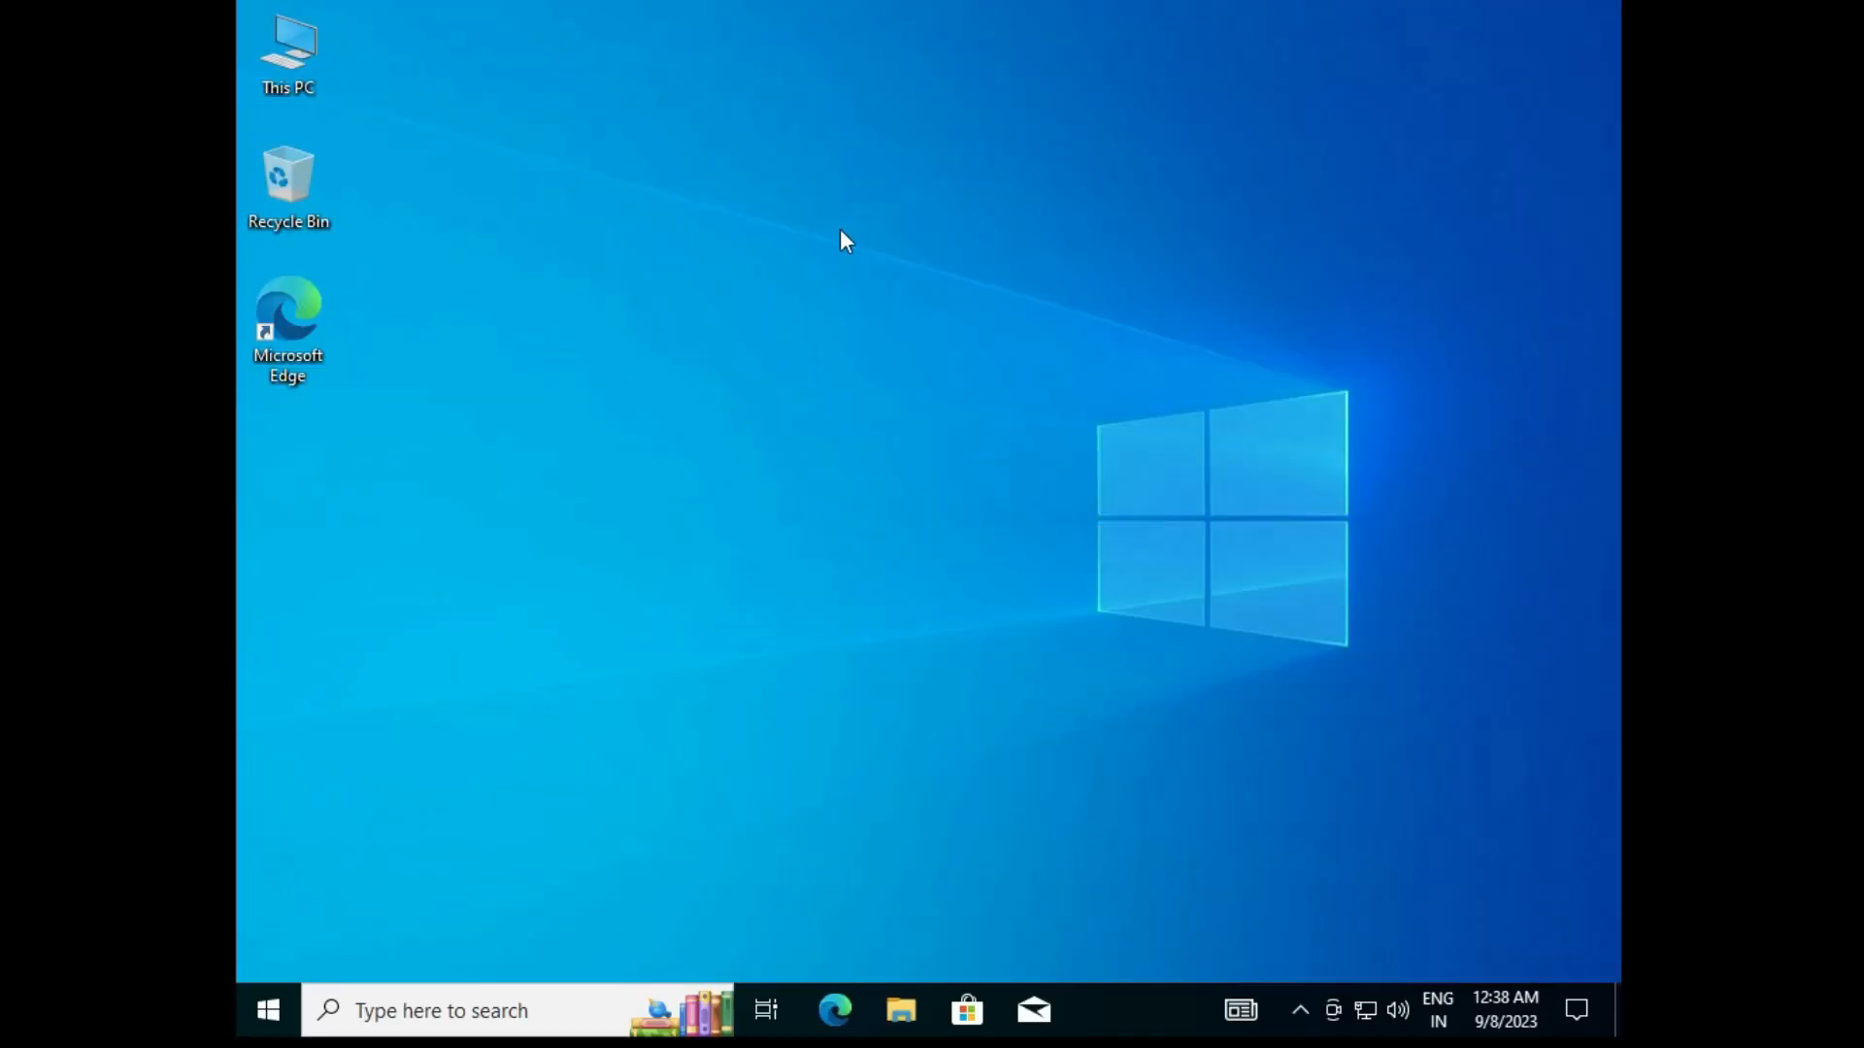
- Open This PC, examine the Windows.old folder on Local Disk (C:), and close the File Explorer window
right_click(841, 229)
click(897, 309)
double_click(328, 64)
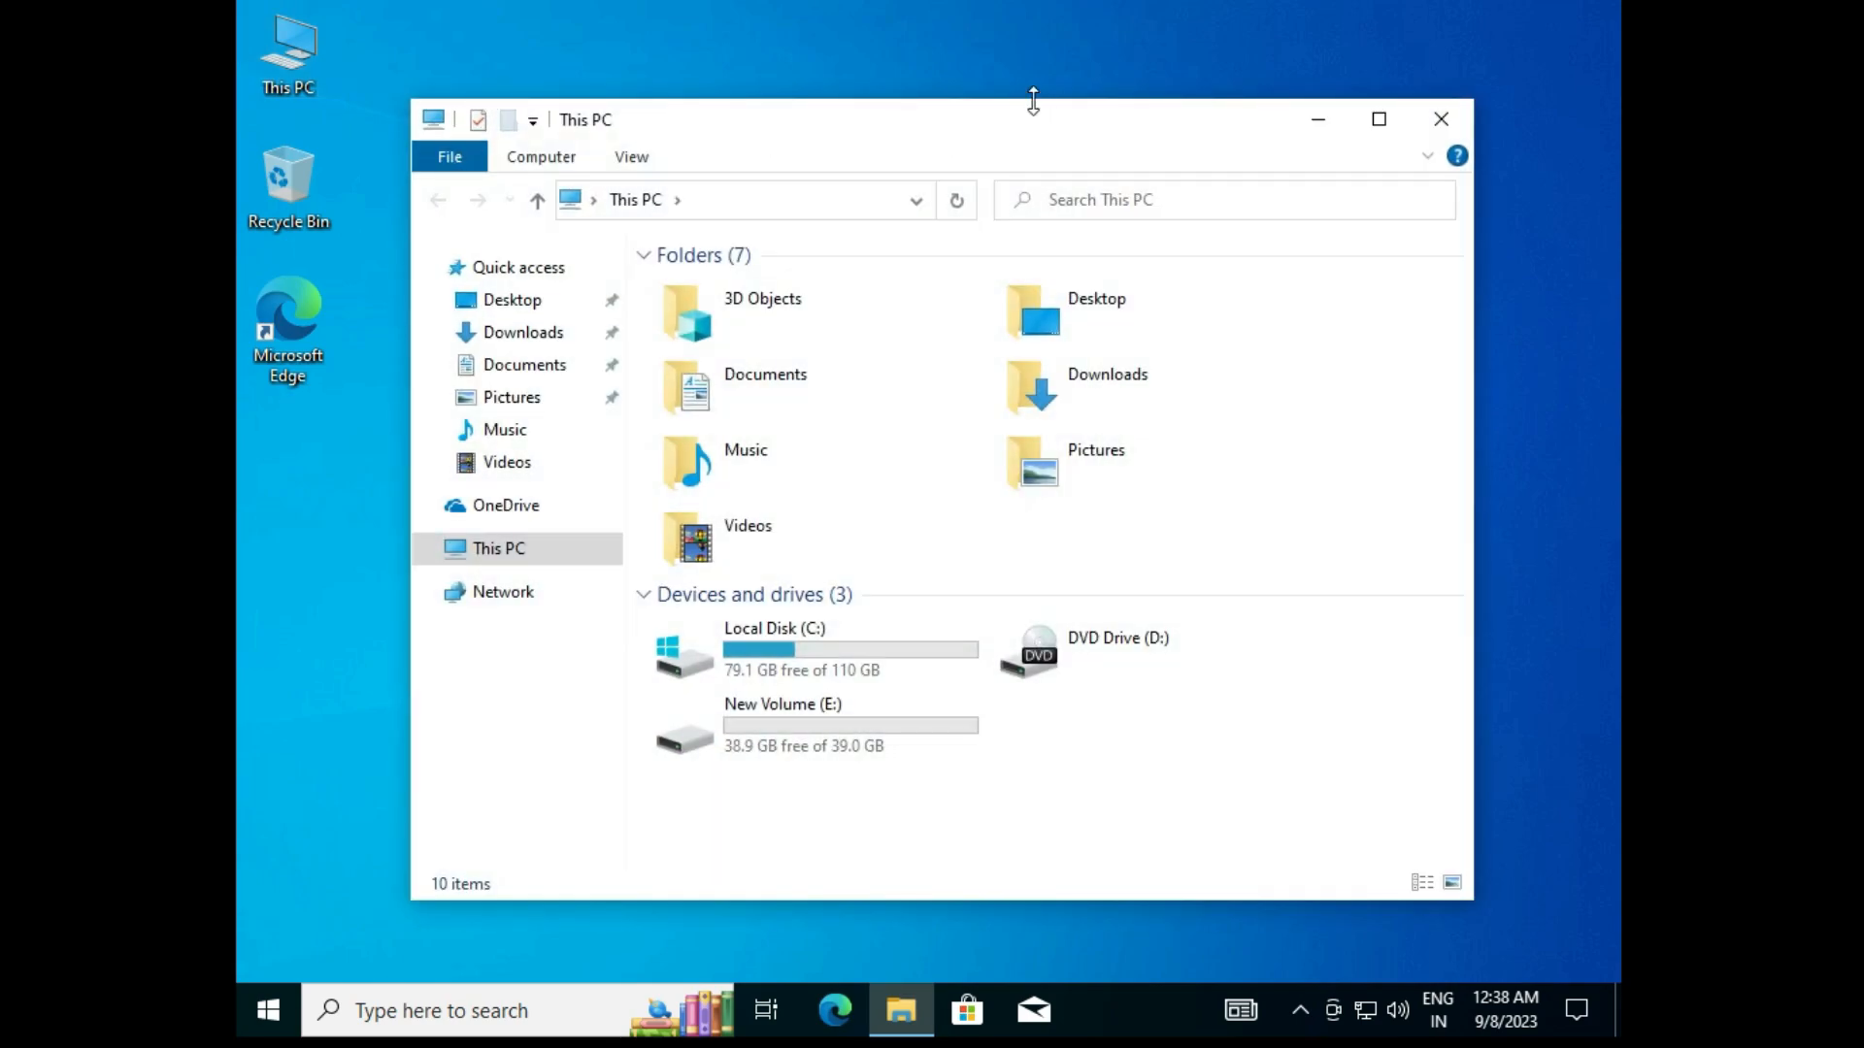
double_click(1039, 112)
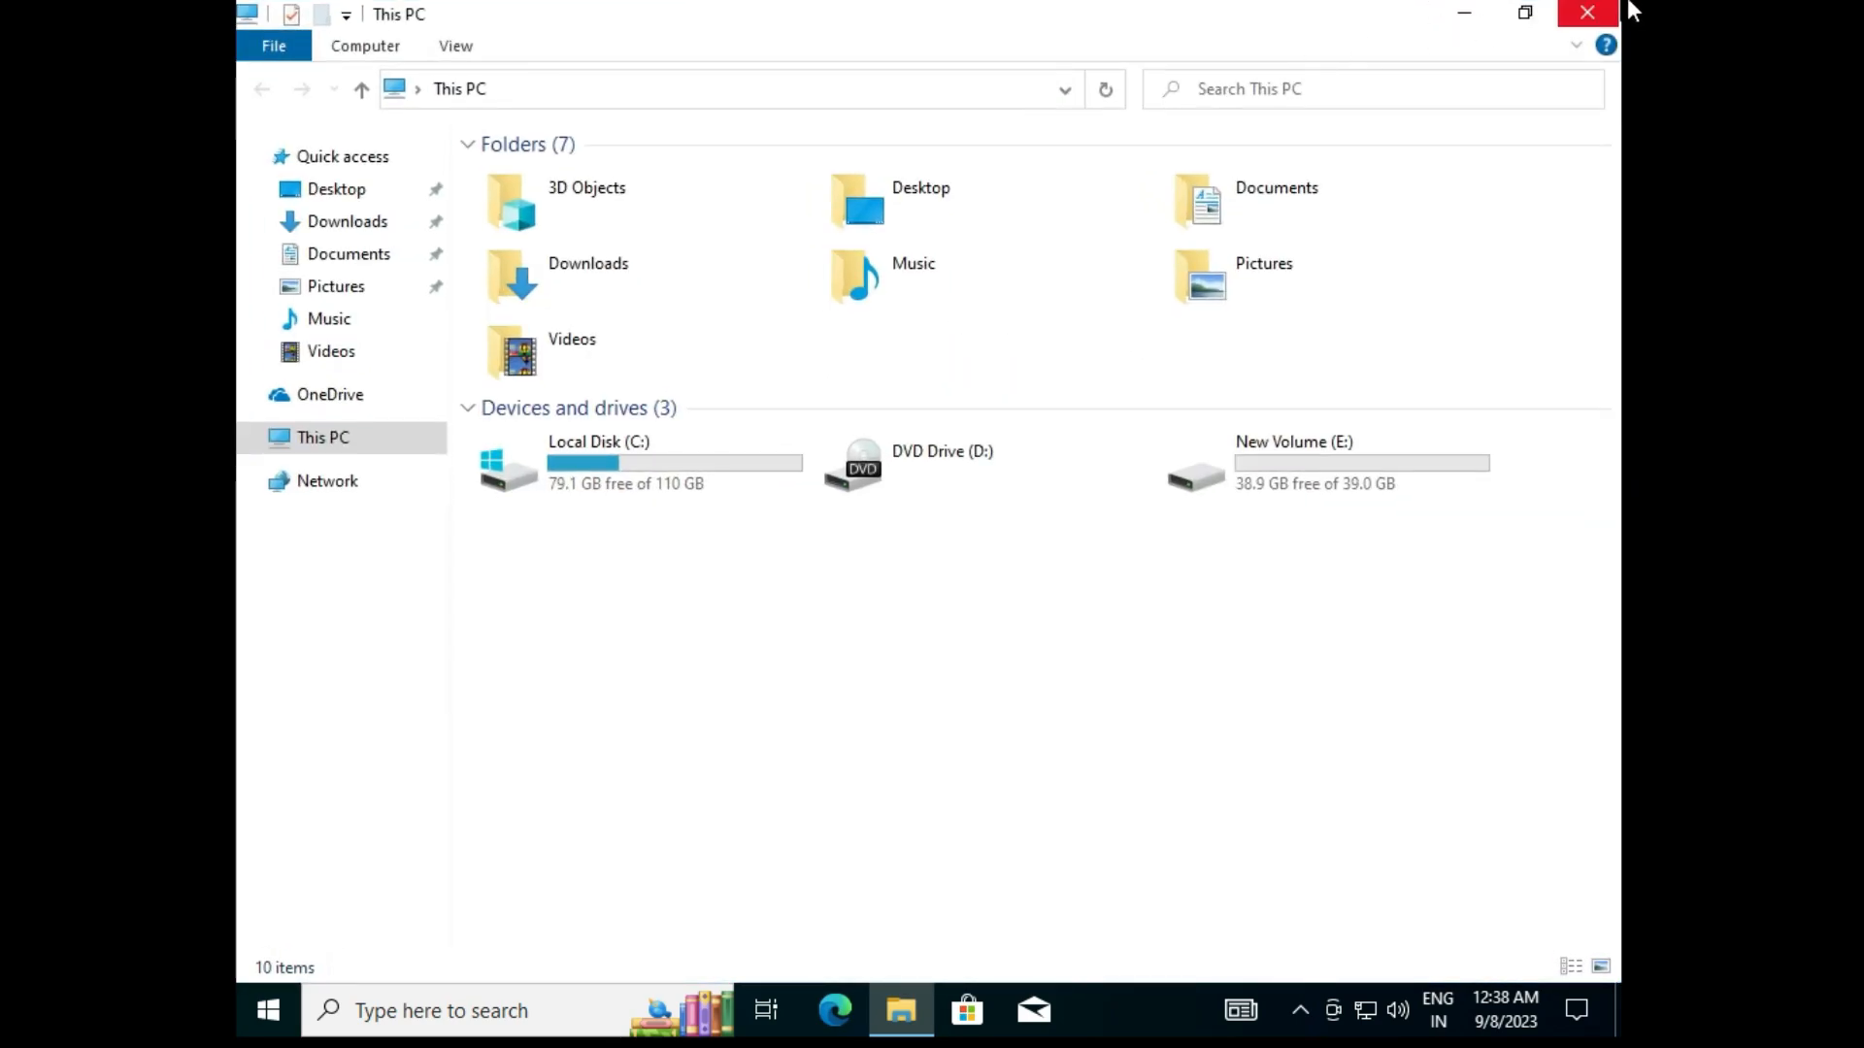
double_click(592, 443)
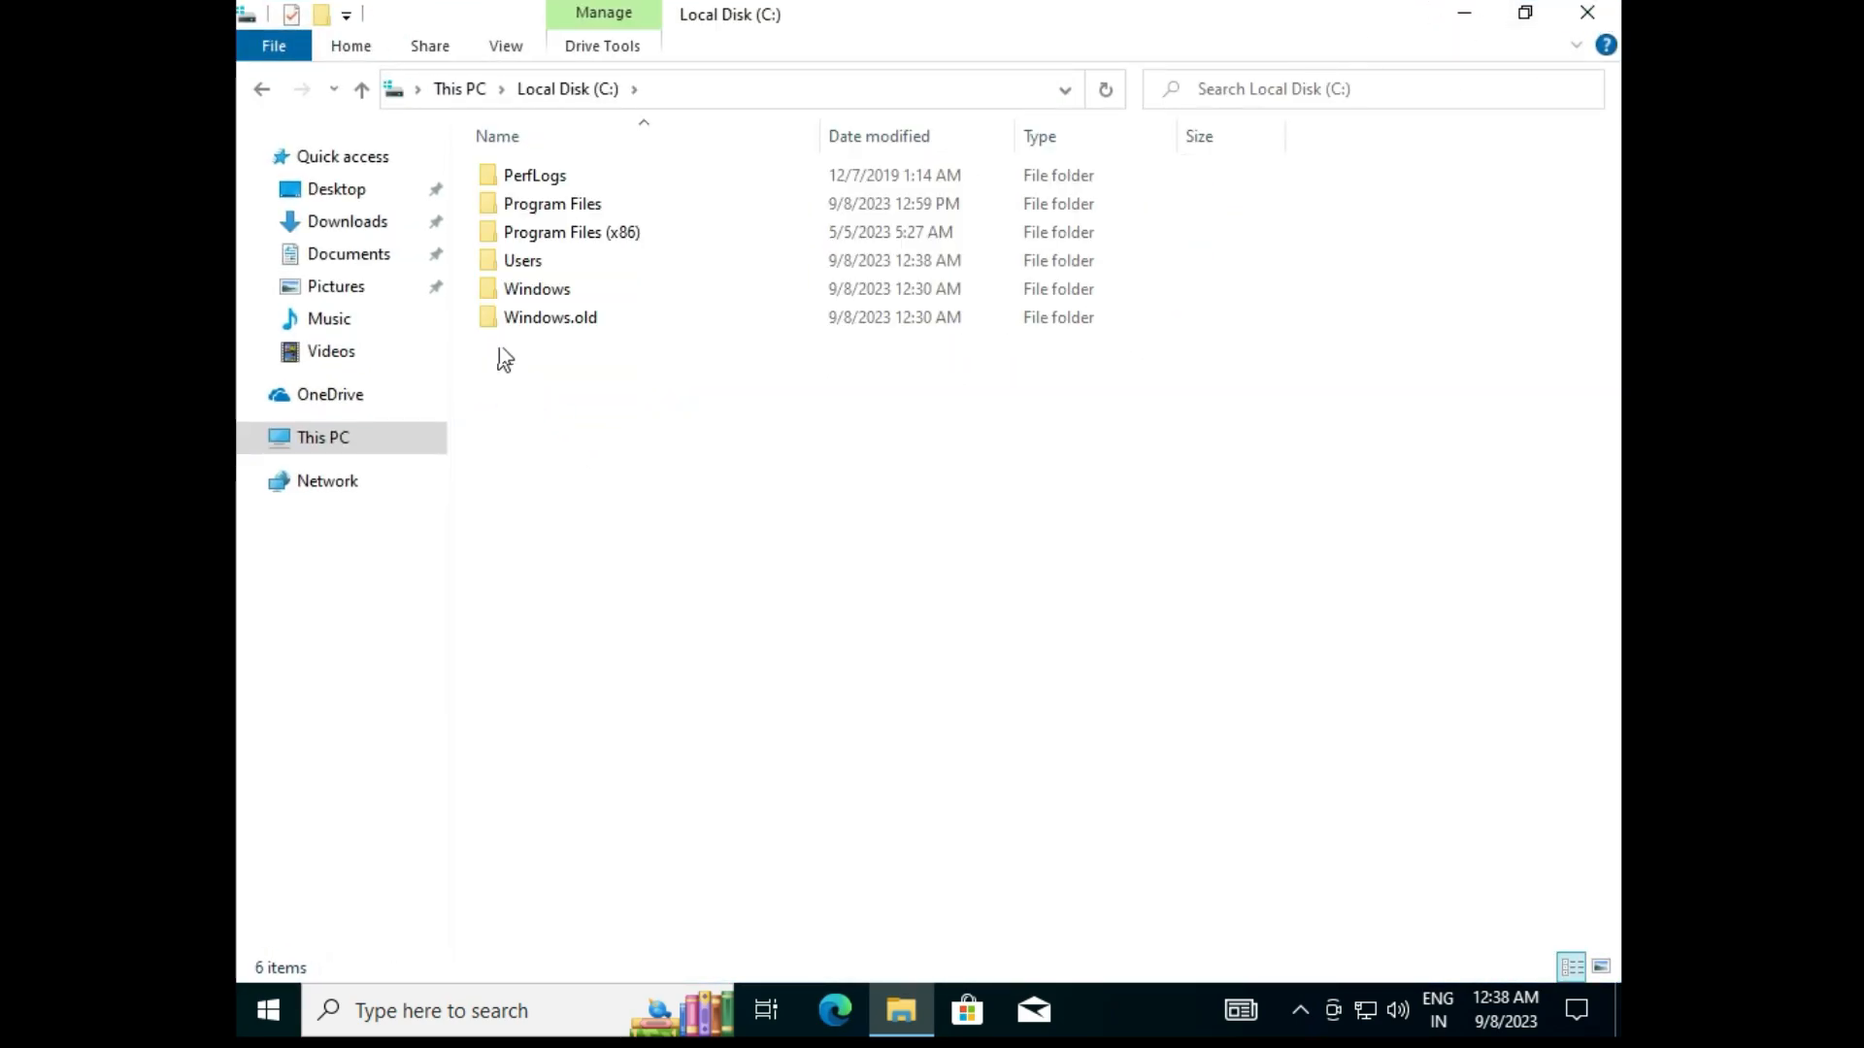
double_click(515, 325)
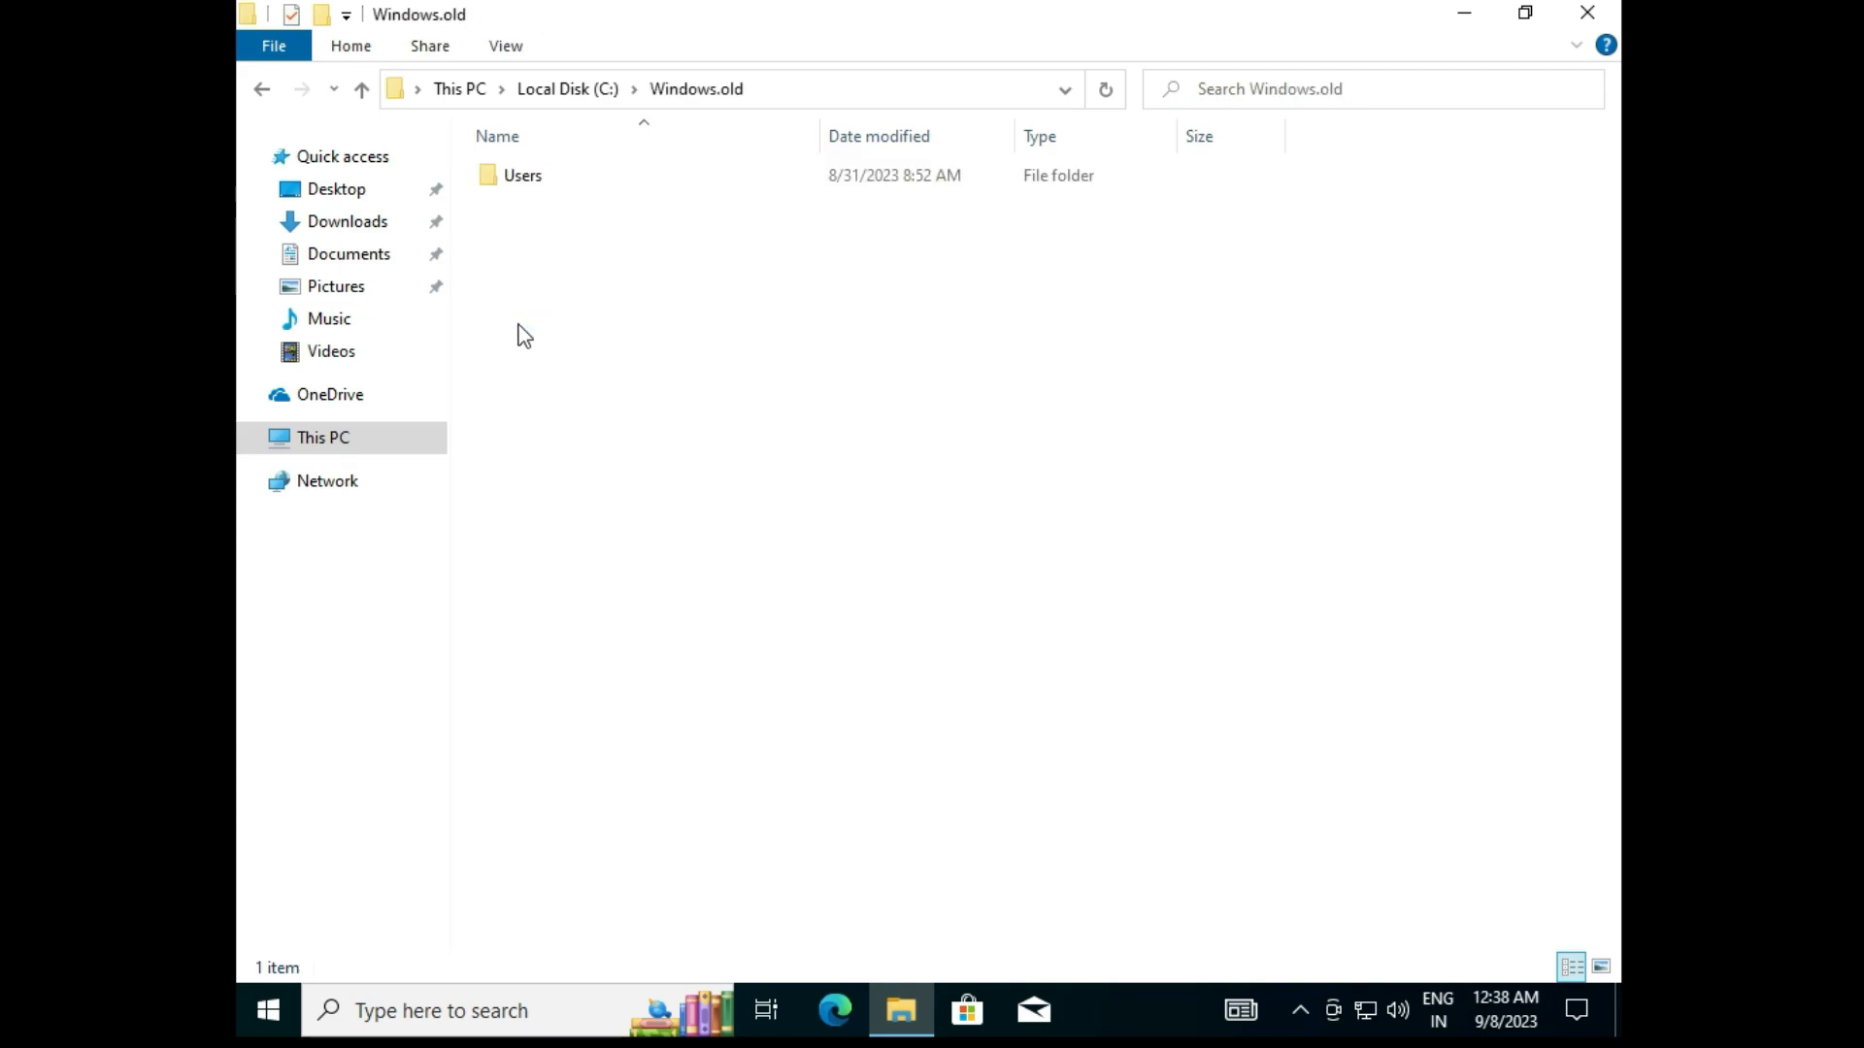
click(1596, 12)
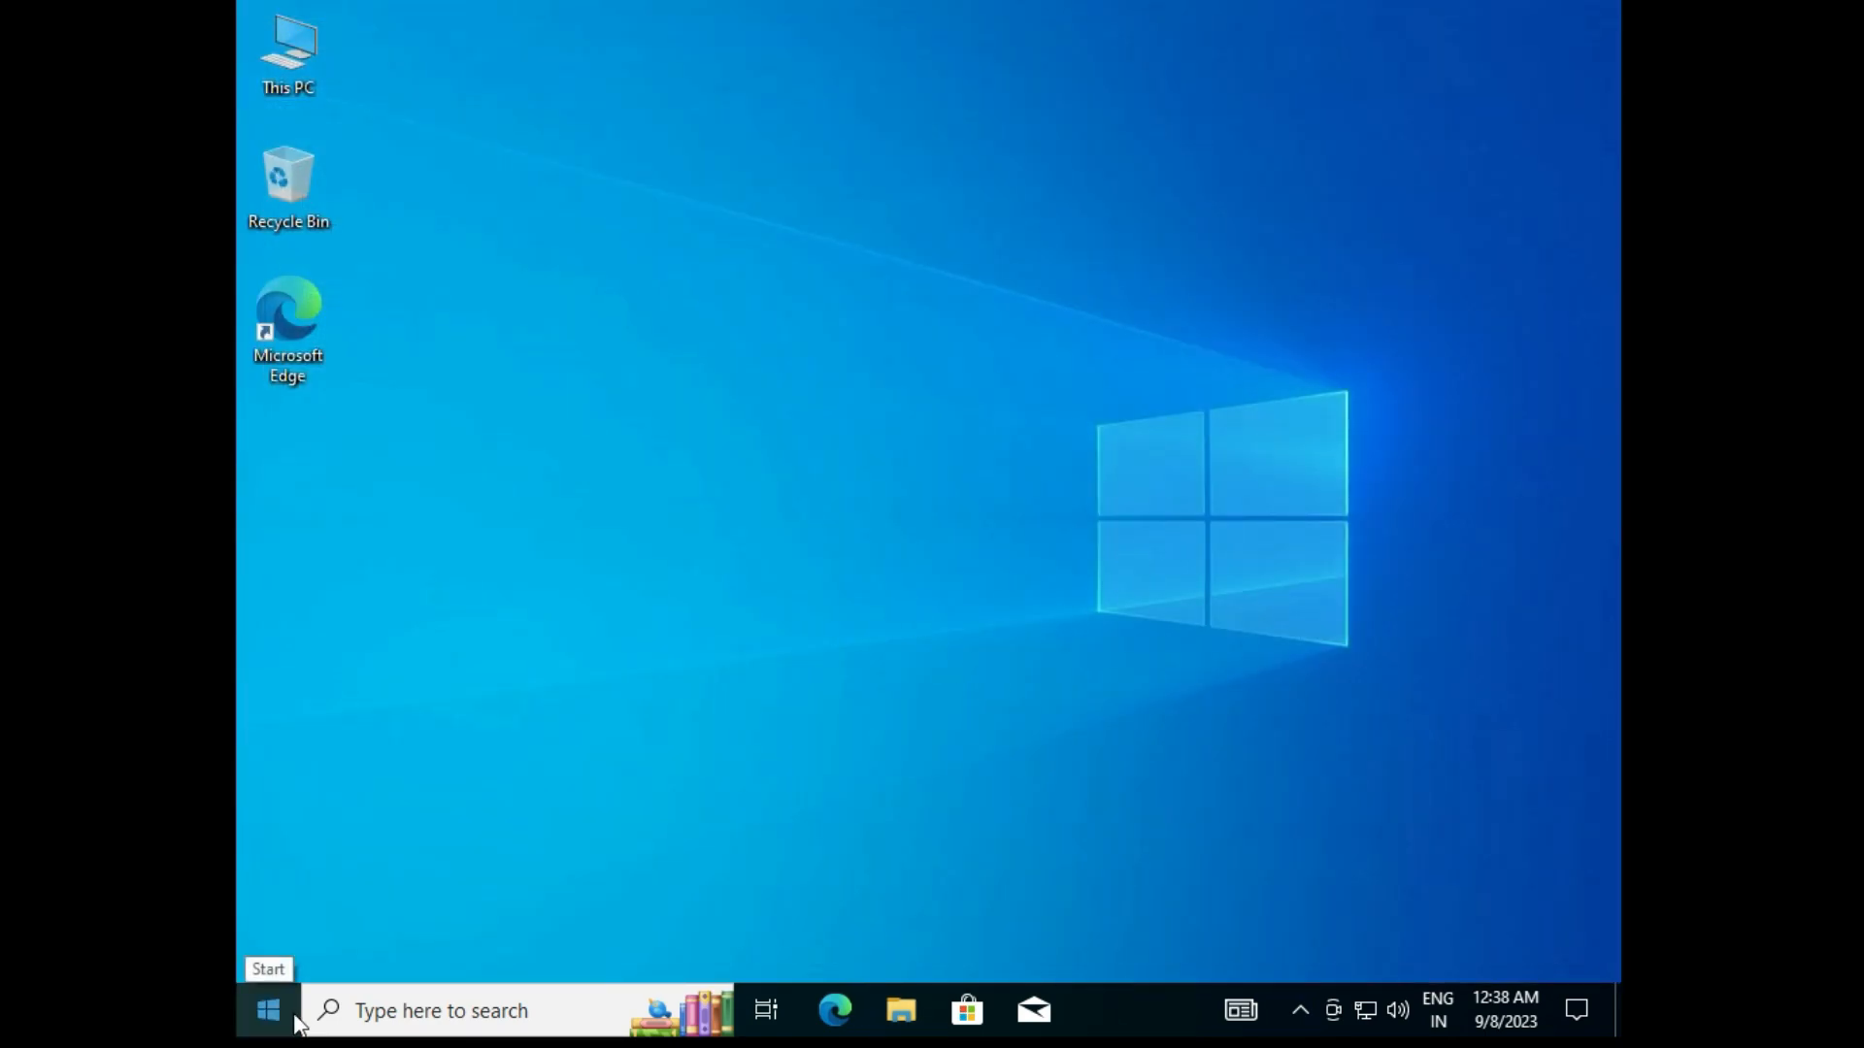
- Shut down the Windows 10 PC
click(294, 1019)
click(276, 936)
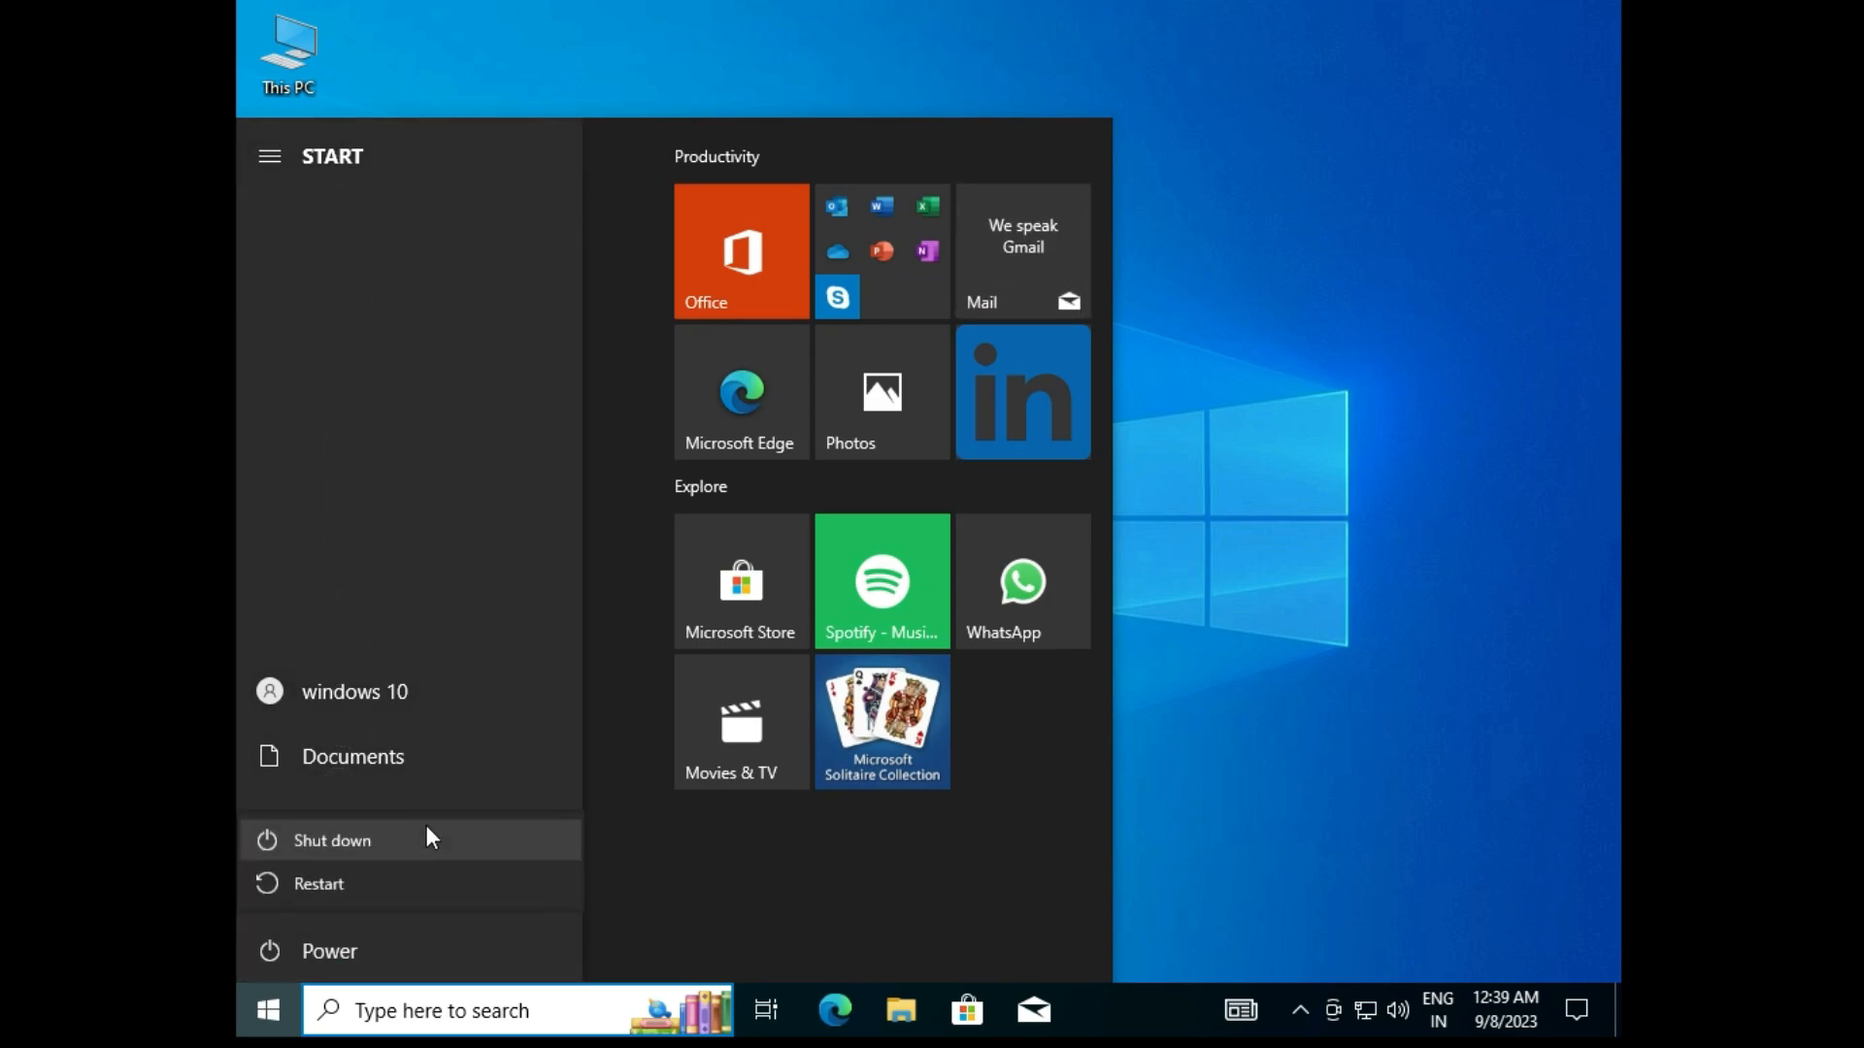
click(418, 841)
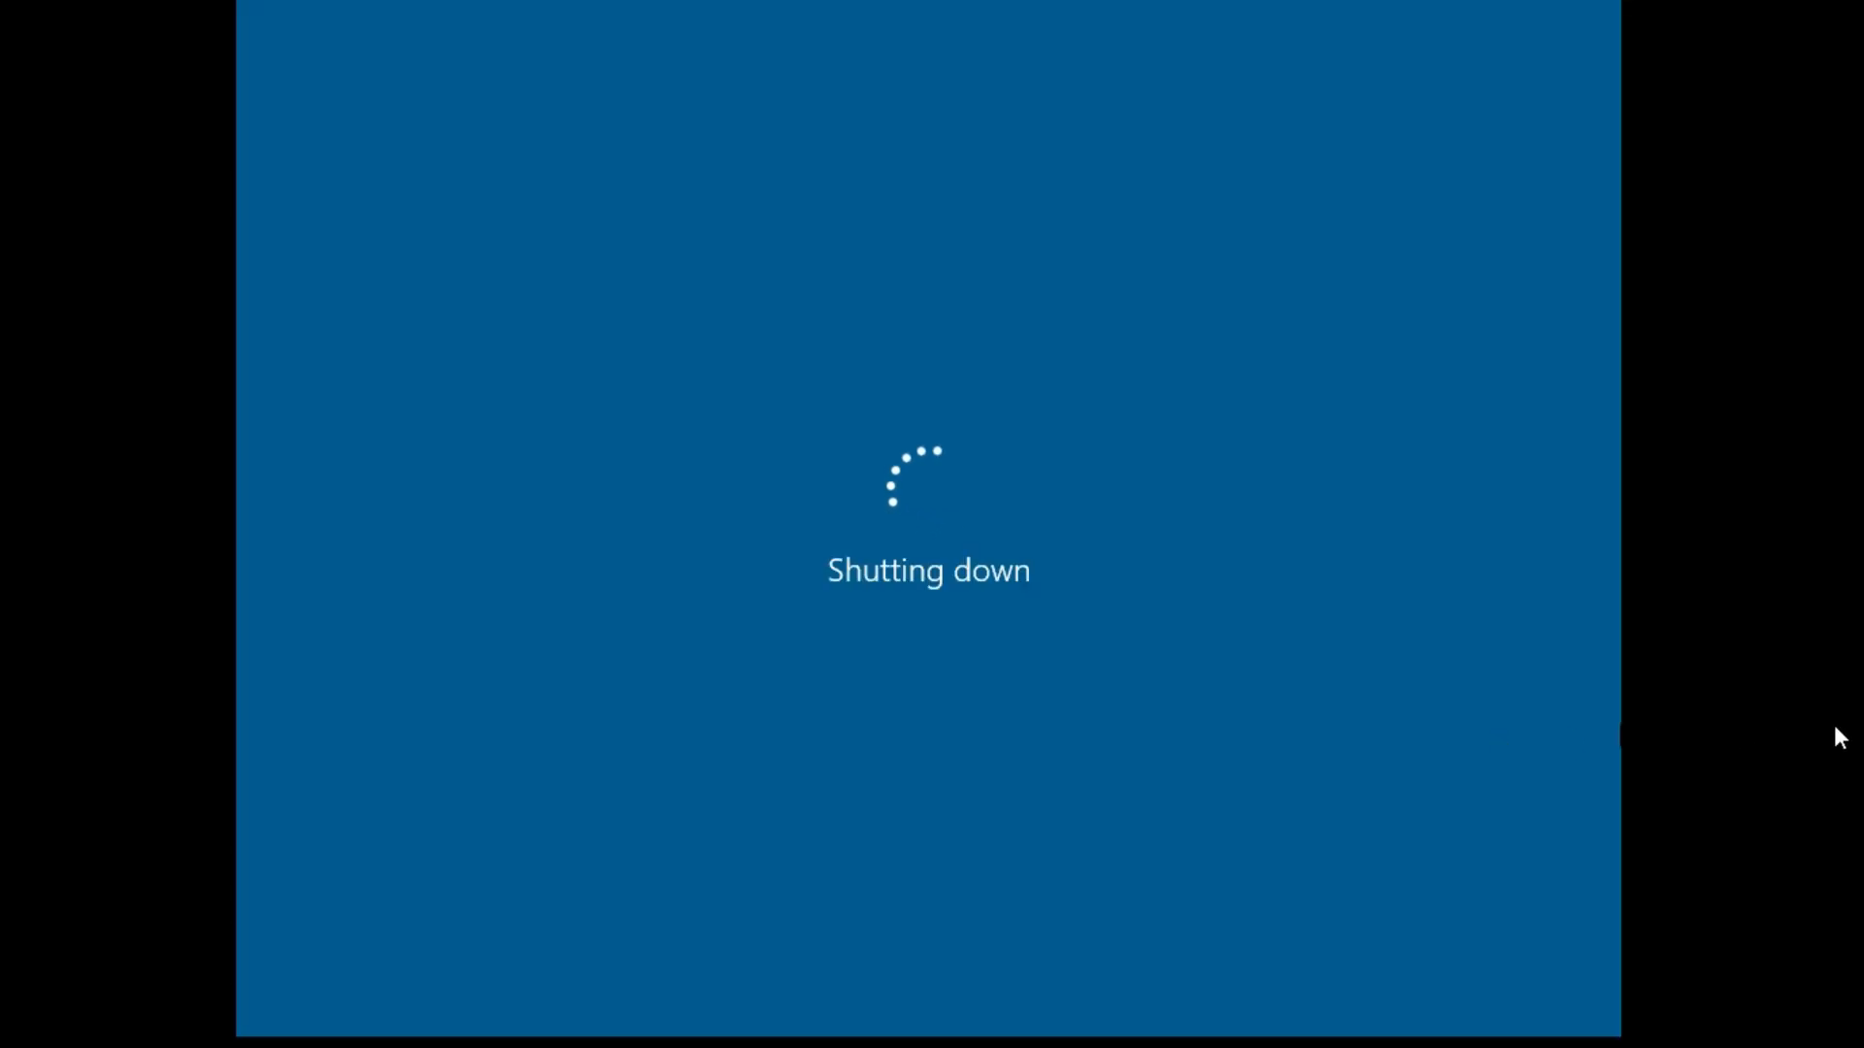